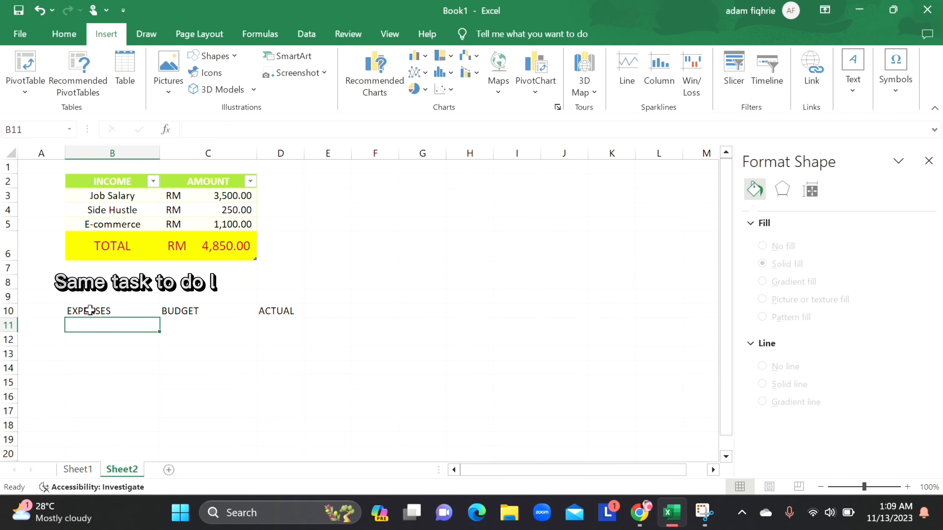
Step: Replace the EXPENSES header in B10 with BILLS
left_click(90, 309)
type("BILLS")
Step: List the bills Rent, Phone, Insurance, Internet, Car Payment and Credit Card in B11:B16
key("Return")
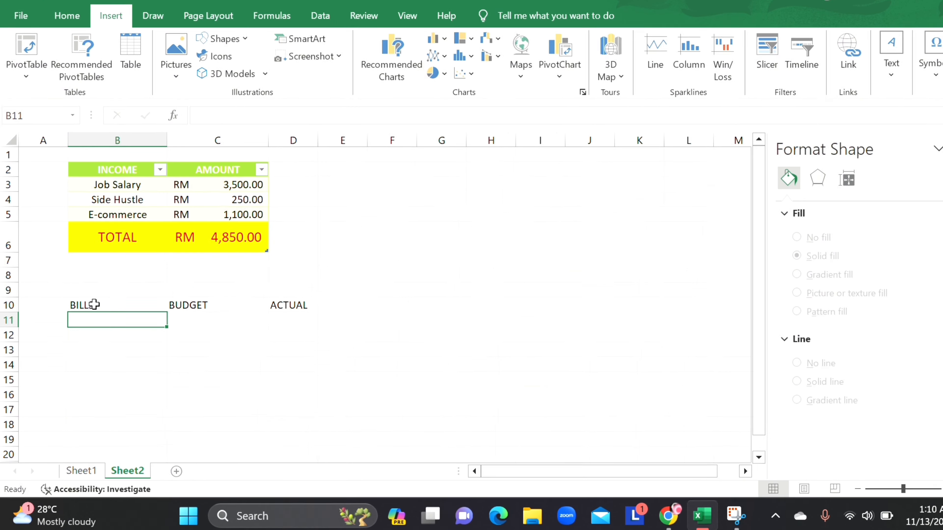
type("Rent")
key("Return")
type("Phone")
key("Return")
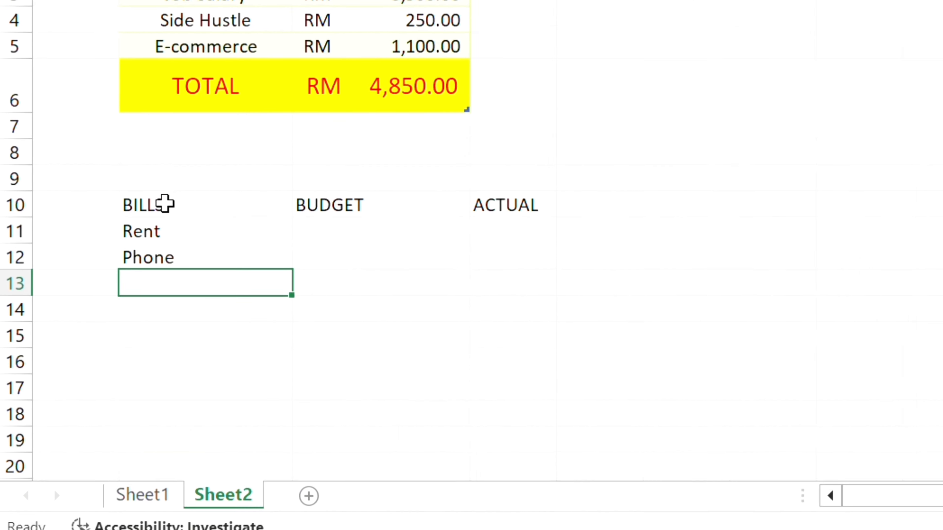
type("Insurance")
key("Return")
type("Internet")
key("Return")
type("Car Payment")
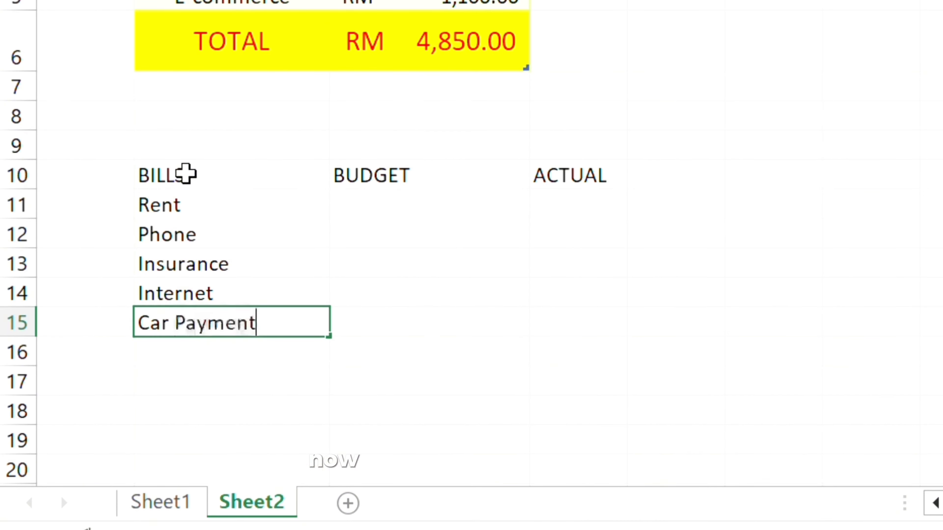
key("Return")
type("Credit Card")
Step: Enter the BUDGET amounts 1000, 40, 100, 89, 900 and 200 for the six bills in C11:C16
key("Return")
key("Up")
key("Up")
key("Up")
key("Up")
key("Up")
key("Up")
key("Right")
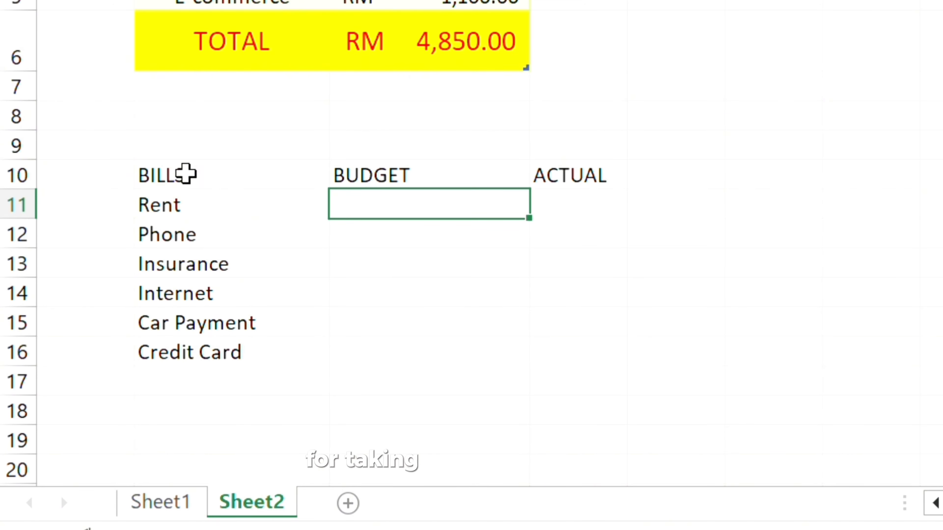
type("1000")
key("Return")
type("40")
key("Return")
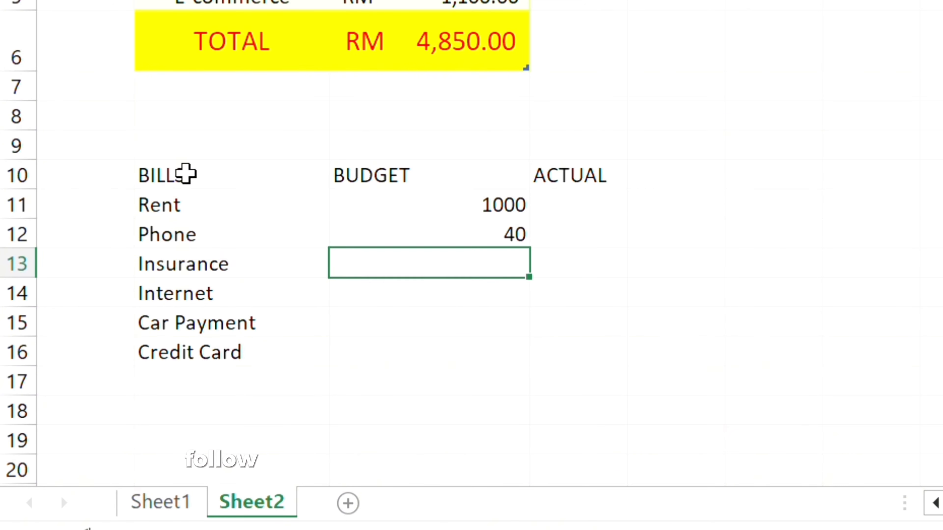
type("100")
key("Return")
type("89")
key("Return")
type("900")
key("Return")
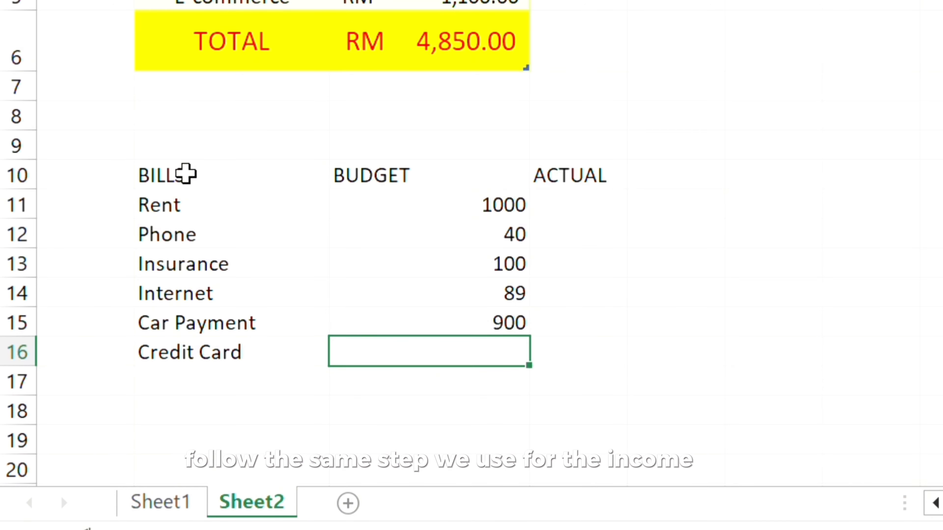
type("200")
Step: Enter the ACTUAL amounts 1000, 40, 100, 89, 900 and 200 for the six bills in D11:D16
key("Return")
key("Up")
key("Up")
key("Up")
key("Up")
key("Up")
key("Up")
key("Right")
type("1000")
key("Return")
type("40")
key("Return")
type("100")
key("Return")
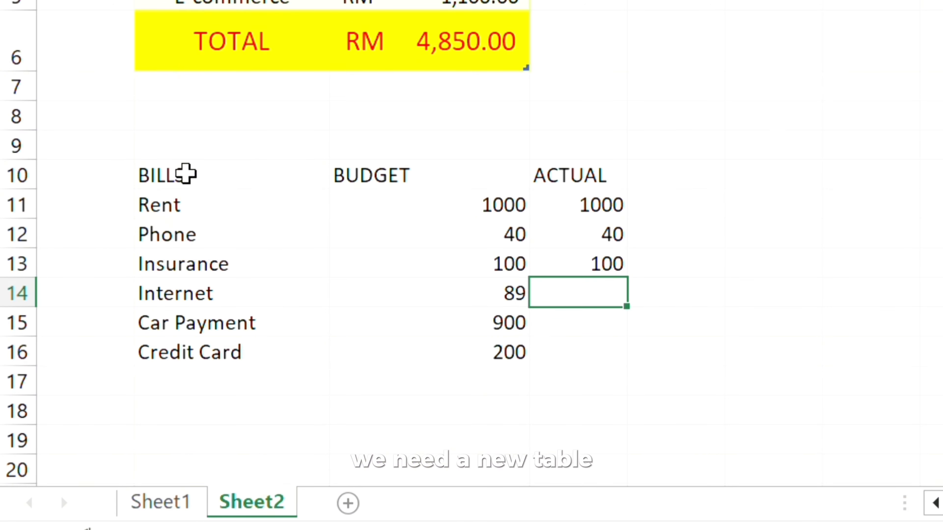
type("89")
key("Return")
type("900")
key("Return")
type("200")
key("Return")
key("Return")
key("Return")
key("Return")
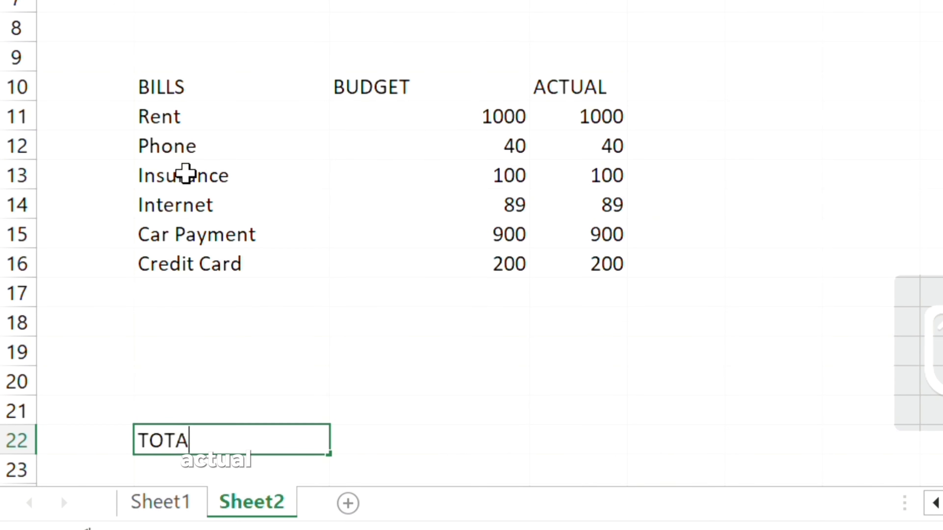
Step: Label B22 as TOTAL and sum the budget amounts C11:C21 in C22
type("L")
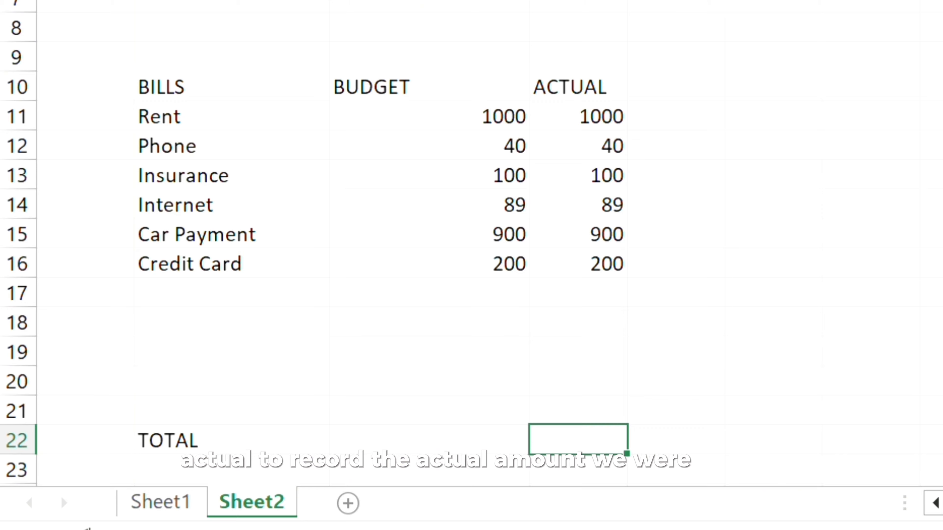
left_click(450, 441)
type("=SUM(")
left_click_drag(505, 116, 490, 411)
type(")")
Step: Total the actual amounts in D22 with =SUM(D11:D21)
left_click(618, 442)
type("=SUM")
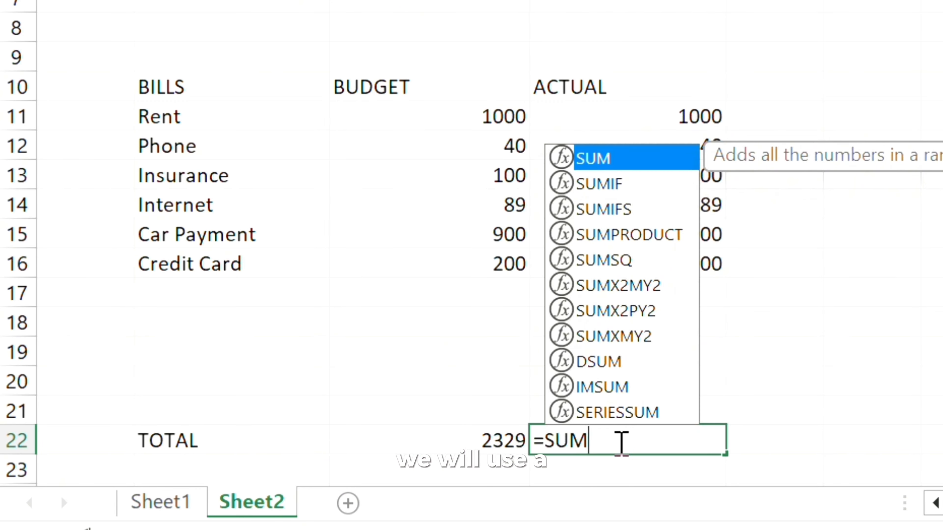
type("(")
left_click_drag(688, 116, 697, 404)
type(")")
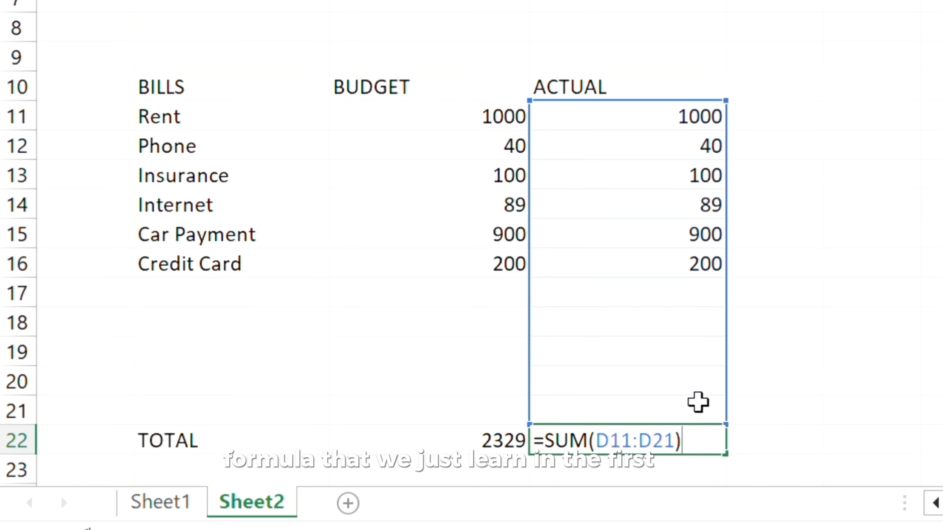
key("Return")
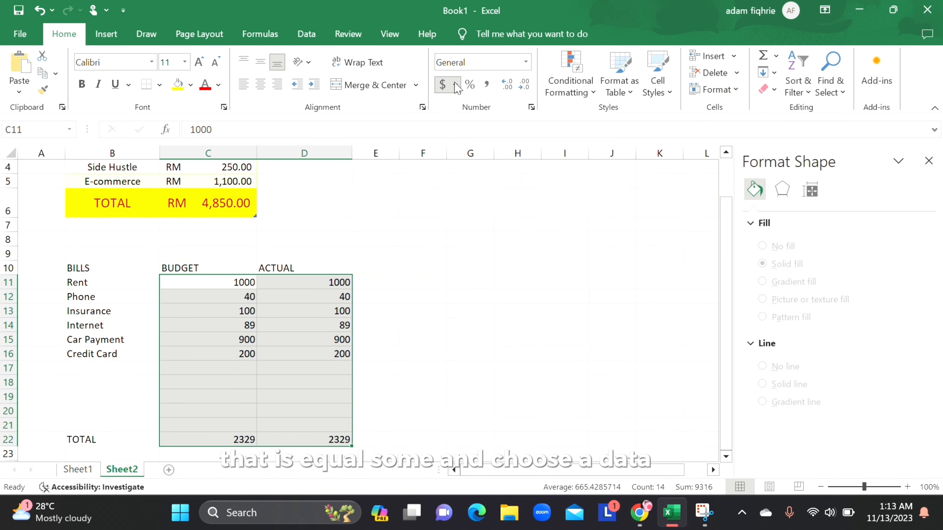
Step: Format the amounts in C11:D22 as Accounting with the RM Malay (Malaysia) currency symbol
left_click(456, 84)
left_click(497, 193)
left_click(651, 173)
scroll(488, 293, "down", 20)
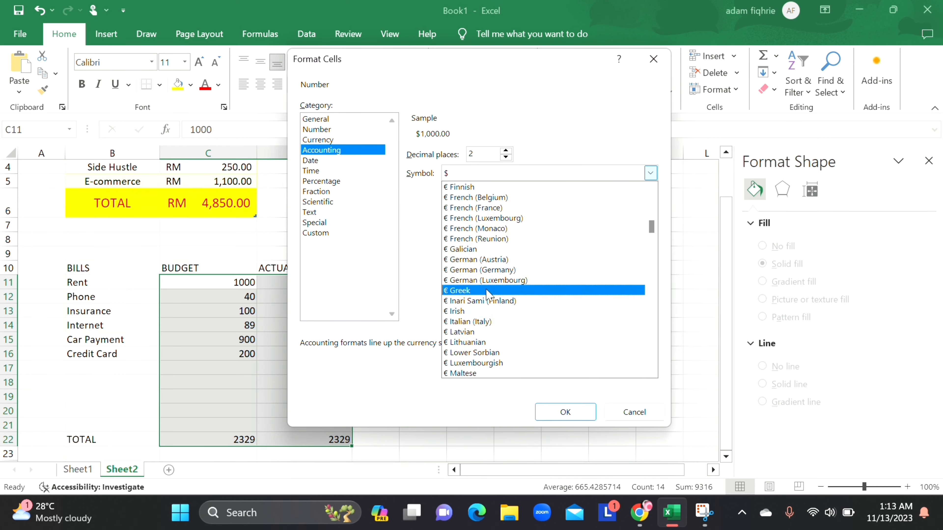
scroll(488, 293, "down", 15)
left_click(490, 233)
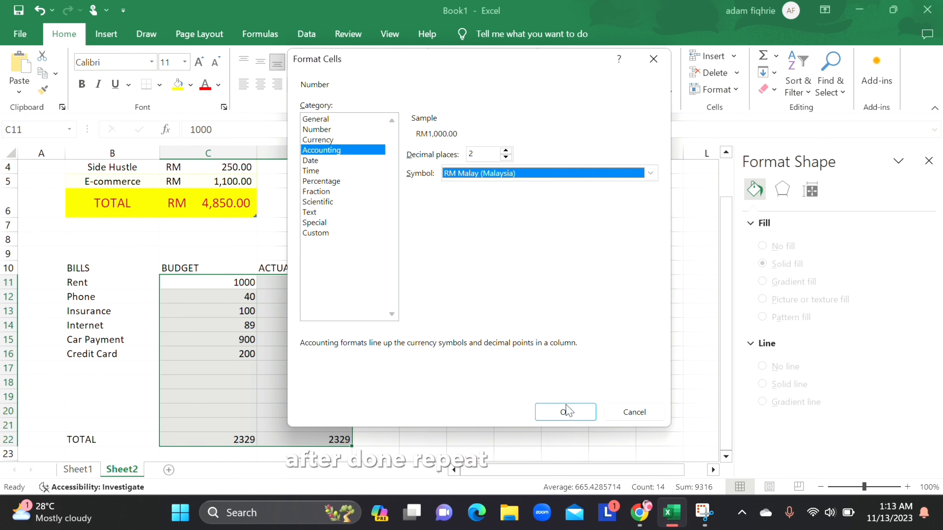
left_click(566, 411)
Step: Center the contents of B10:D22 and convert the range into a table with BILLS, BUDGET and ACTUAL as headers
left_click_drag(111, 268, 349, 439)
left_click(260, 84)
left_click(106, 34)
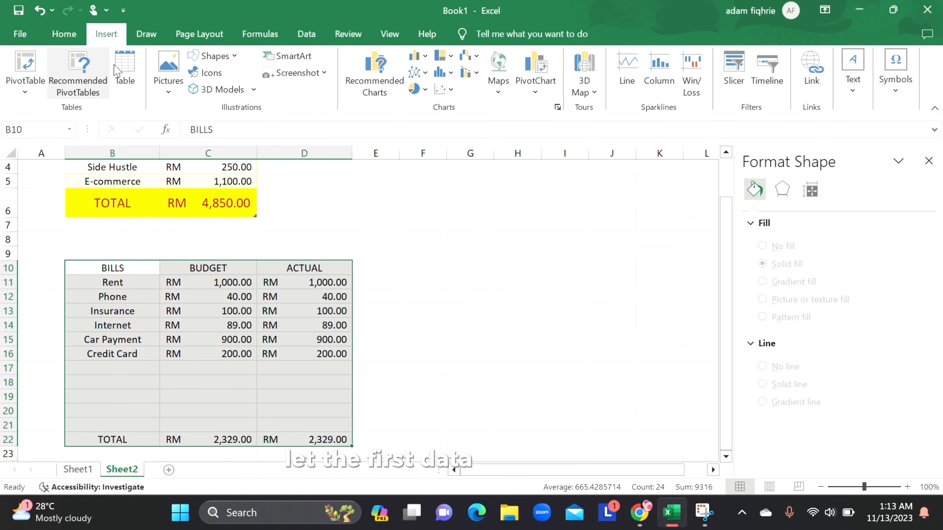
left_click(118, 69)
key("Return")
left_click(561, 289)
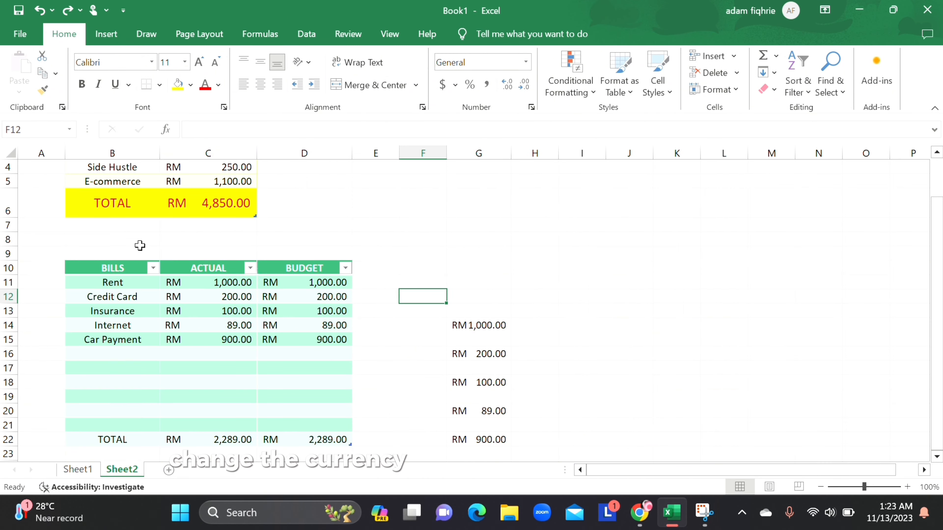
Step: Insert a 2-D pie chart of the BILLS and ACTUAL columns, B10:C22, with the legend on the right
left_click_drag(113, 268, 208, 440)
left_click(105, 33)
left_click(417, 89)
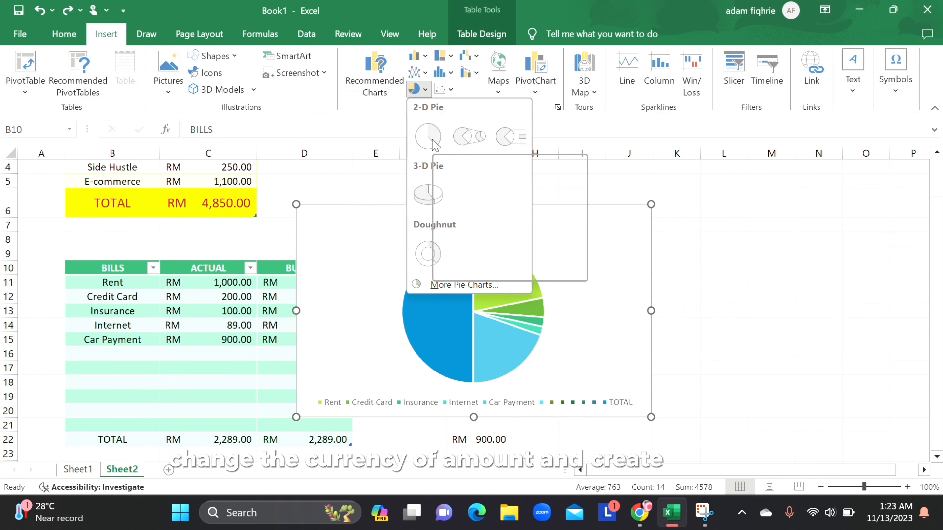
left_click(433, 145)
left_click(669, 214)
left_click(782, 267)
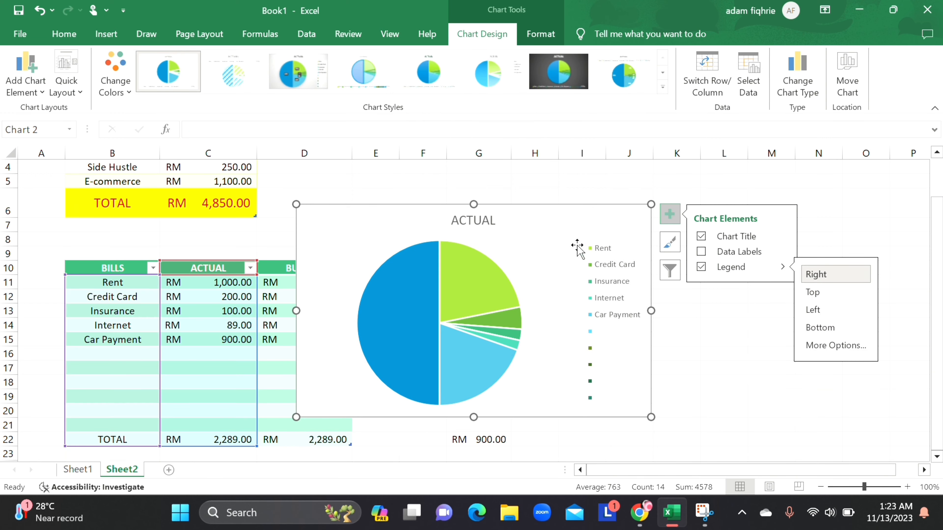
Step: Title the pie chart MONTHLY BILLS and apply the chart style that places bold category labels around the slices
double_click(489, 223)
type("Bl")
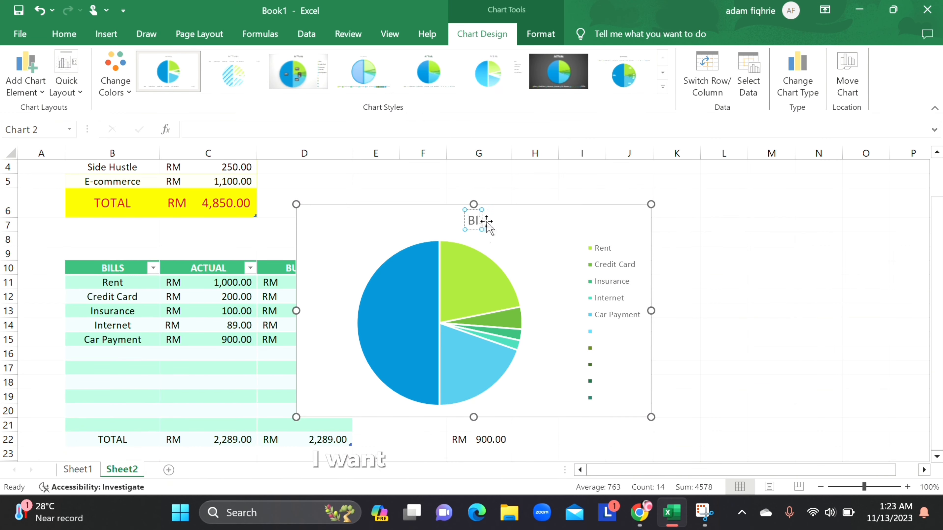
left_click(568, 288)
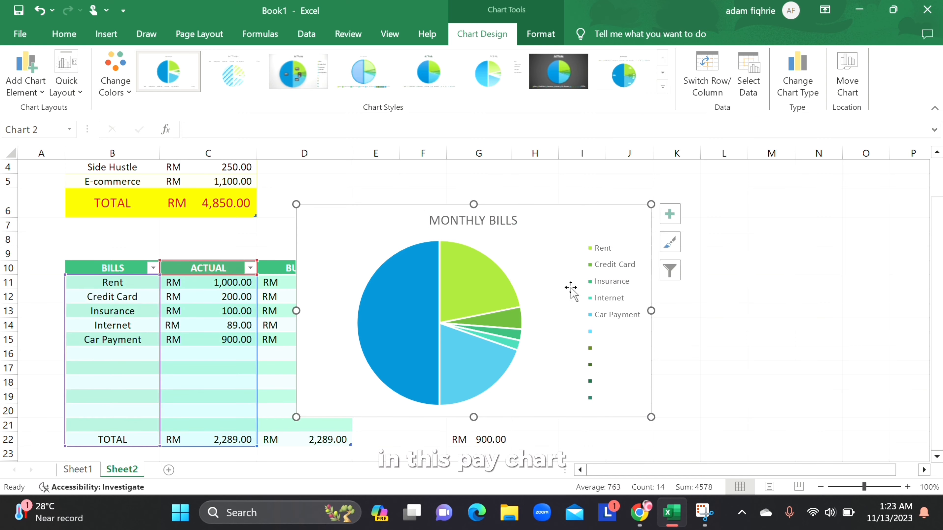
left_click(669, 242)
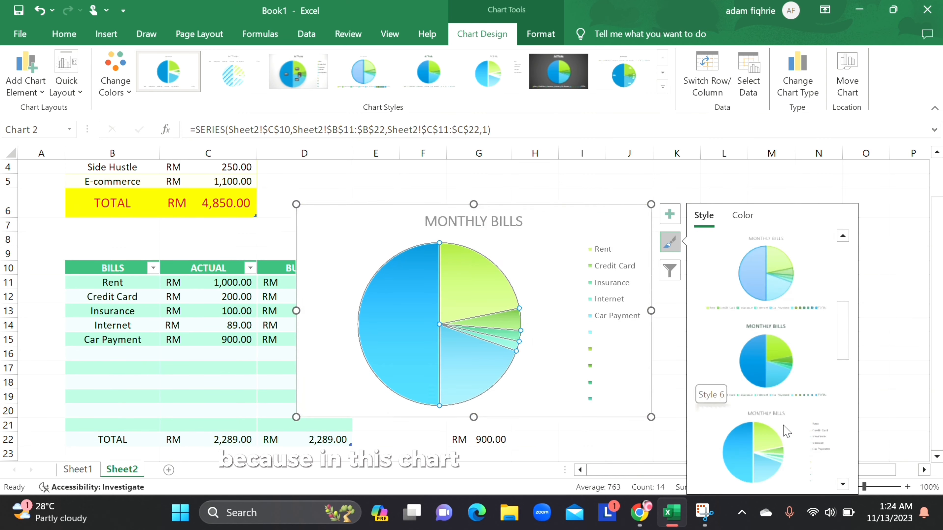
left_click(782, 452)
Step: Copy the MONTHLY BILLS chart onto Sheet1 and remove its background fill
right_click(627, 248)
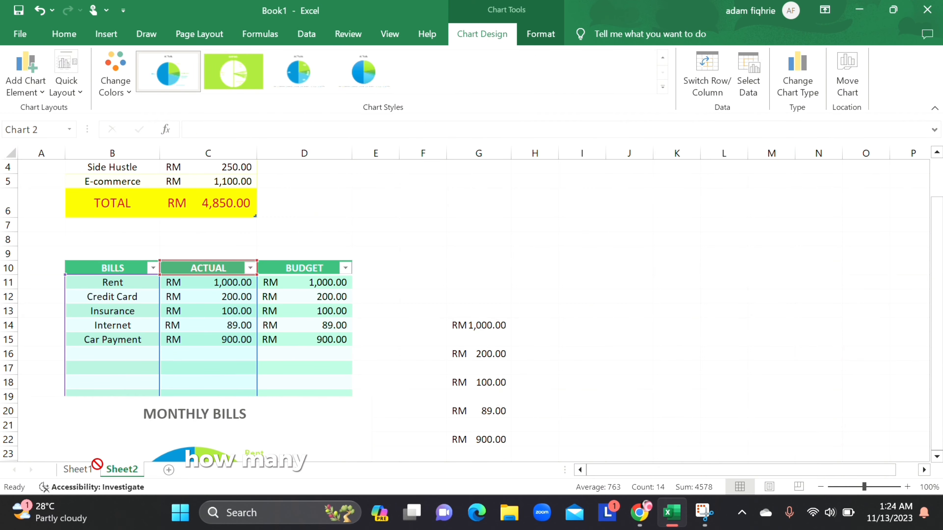
right_click(680, 260)
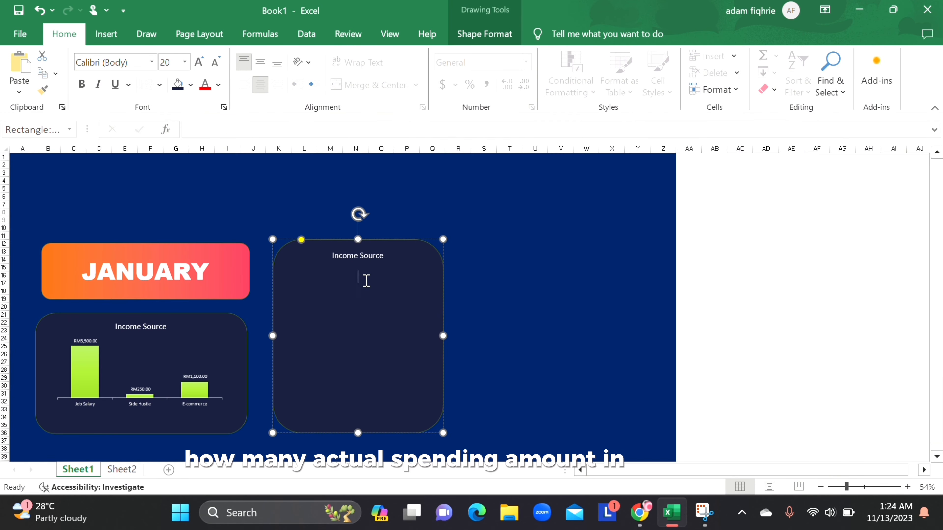
right_click(486, 291)
left_click(525, 213)
left_click(179, 85)
left_click(191, 85)
left_click(223, 273)
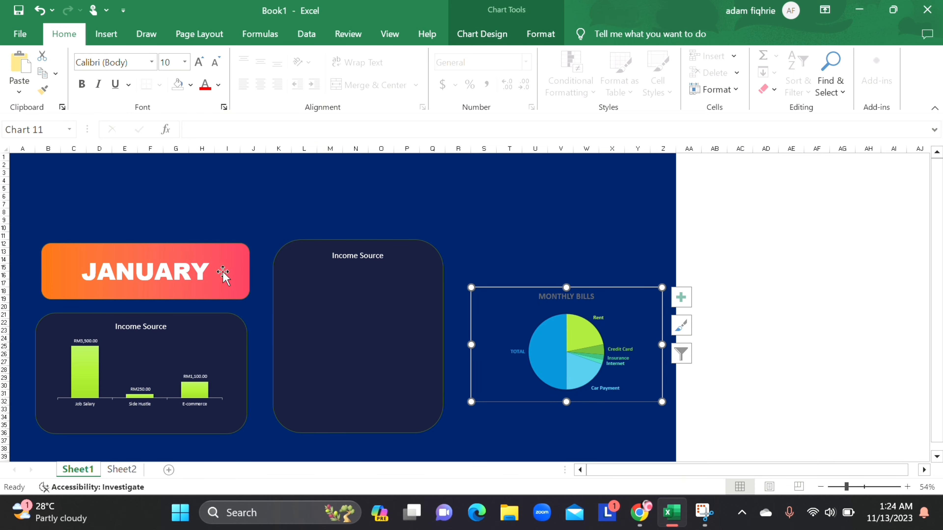
Step: Move the pie chart onto the empty rounded panel beside JANUARY and resize it to the panel's width
left_click_drag(612, 297, 410, 305)
mouse_move(460, 410)
left_mouse_down()
mouse_move(452, 389)
mouse_move(457, 404)
left_mouse_up()
left_click_drag(457, 351, 441, 350)
left_click_drag(269, 350, 284, 351)
Step: Delete the Income Source text from the rounded panel behind the pie chart
left_click(383, 256)
left_click_drag(383, 256, 331, 256)
key("BackSpace")
Step: Stretch the pie chart vertically to fill the rounded panel and adjust its position inside it
left_click(362, 297)
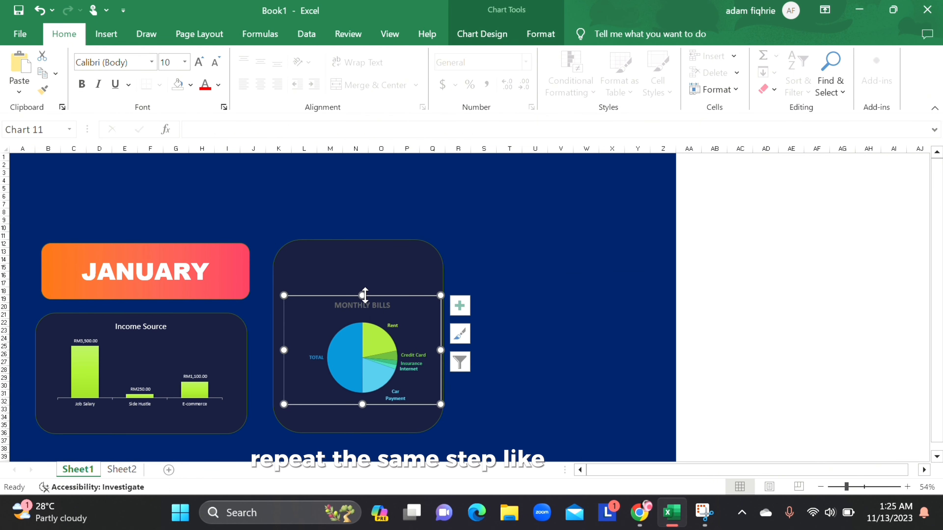
left_click_drag(362, 296, 363, 256)
left_click_drag(362, 404, 363, 417)
left_click(367, 359)
left_click_drag(401, 265, 396, 268)
Step: Change the font color of the MONTHLY BILLS chart title to white
left_click(363, 269)
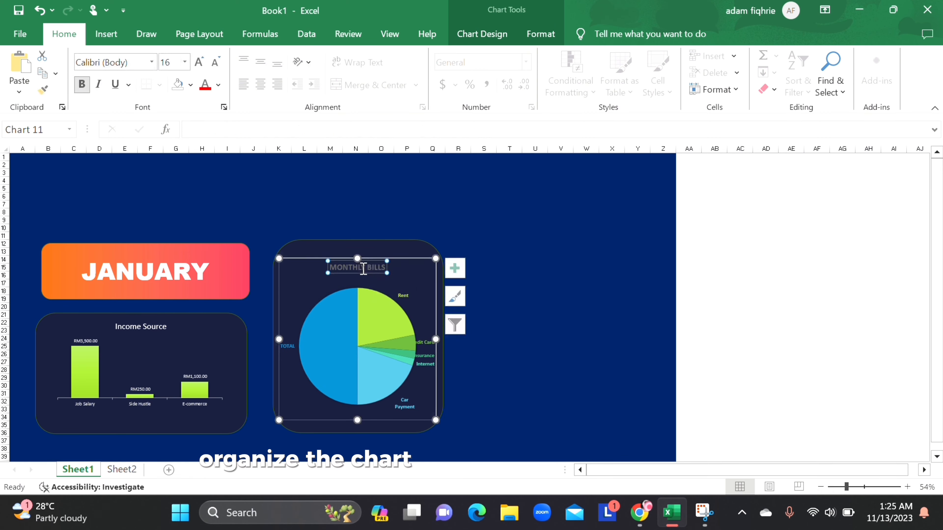
left_click(218, 84)
left_click(215, 132)
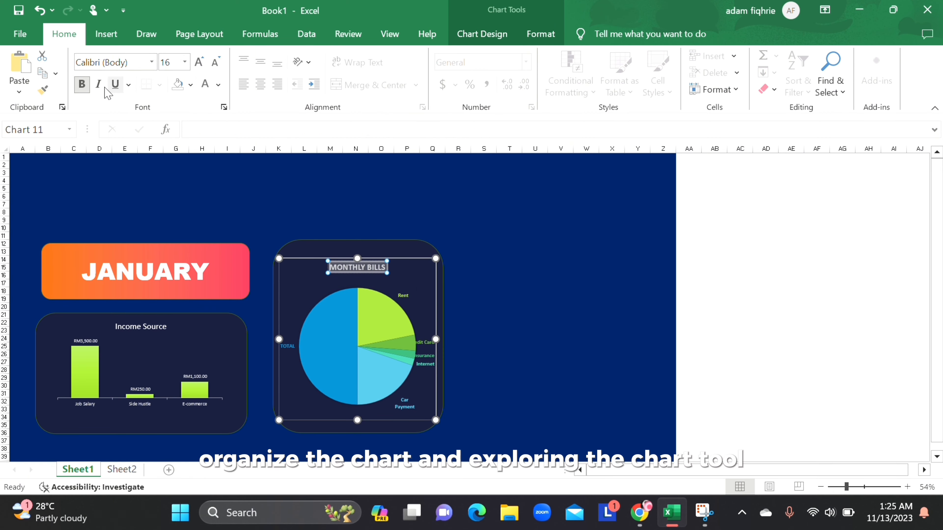
left_click(116, 85)
left_click(560, 306)
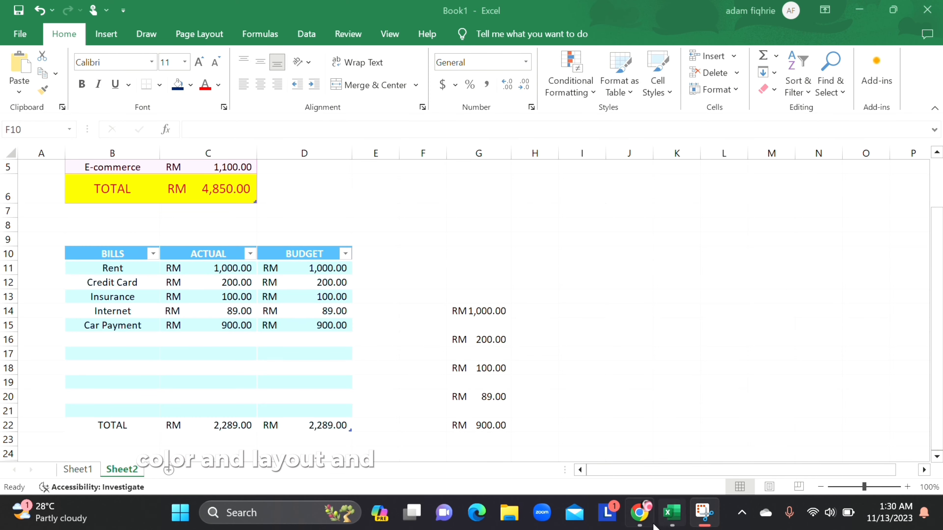
Step: Select the pie's data series in the MONTHLY BILLS chart on Sheet1 and open its formatting options
left_click(80, 472)
left_click(338, 320)
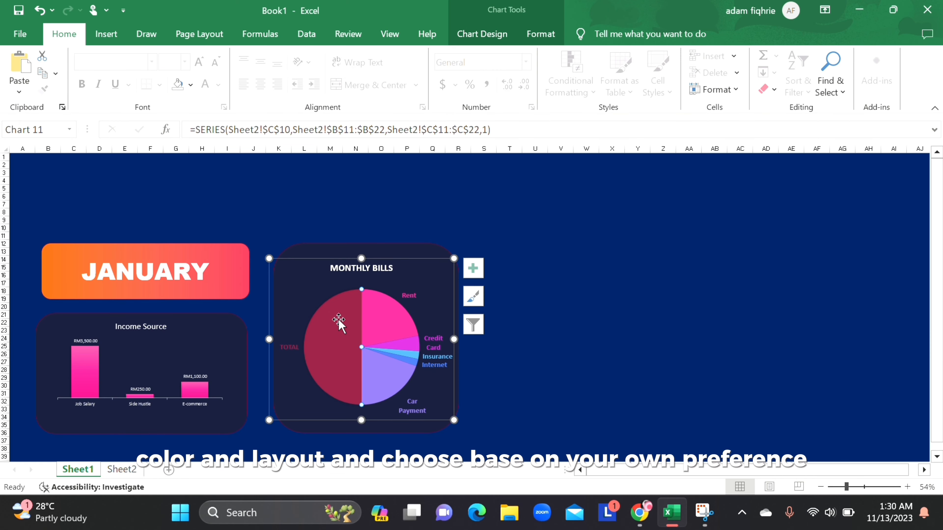
left_click(326, 295)
left_click(321, 254)
left_click(330, 289)
double_click(341, 305)
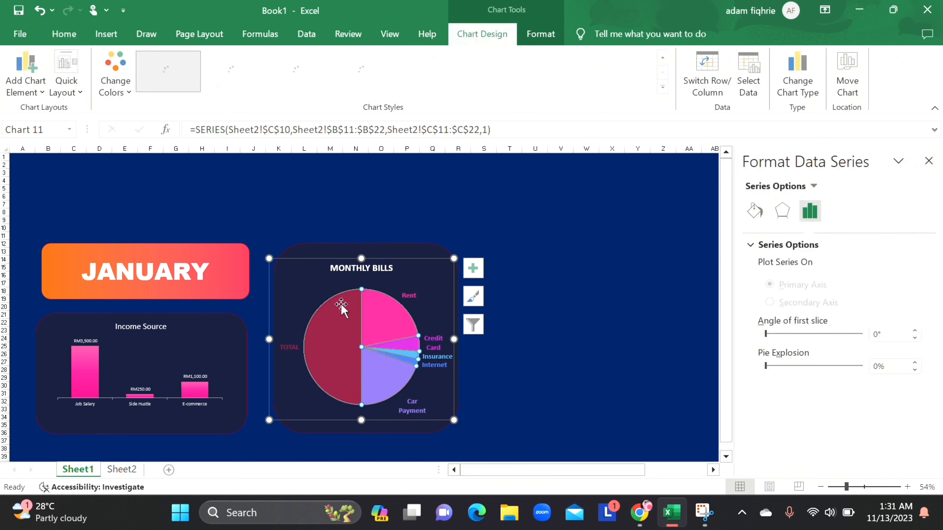
Step: Undo the last change and reselect the data series of the MONTHLY BILLS pie
left_click(42, 11)
left_click(349, 328)
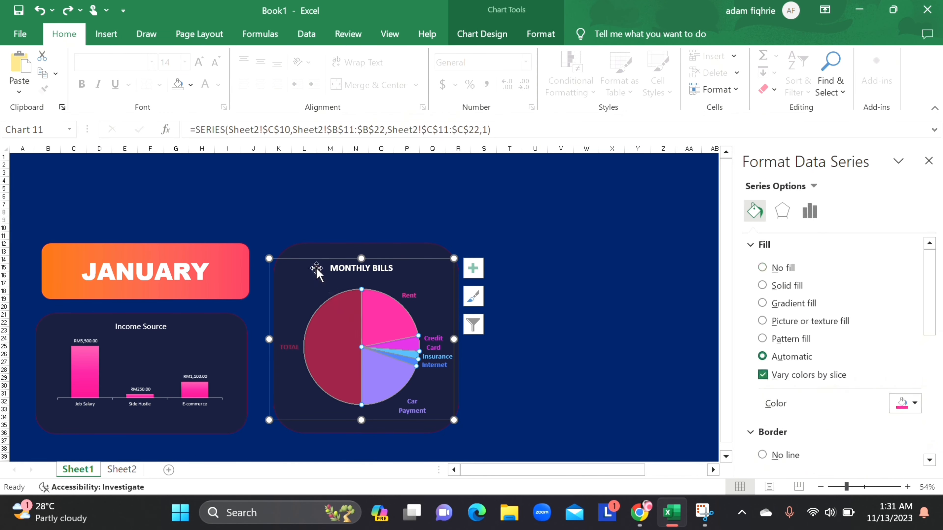
left_click(316, 273)
left_click(321, 282)
left_click(352, 319)
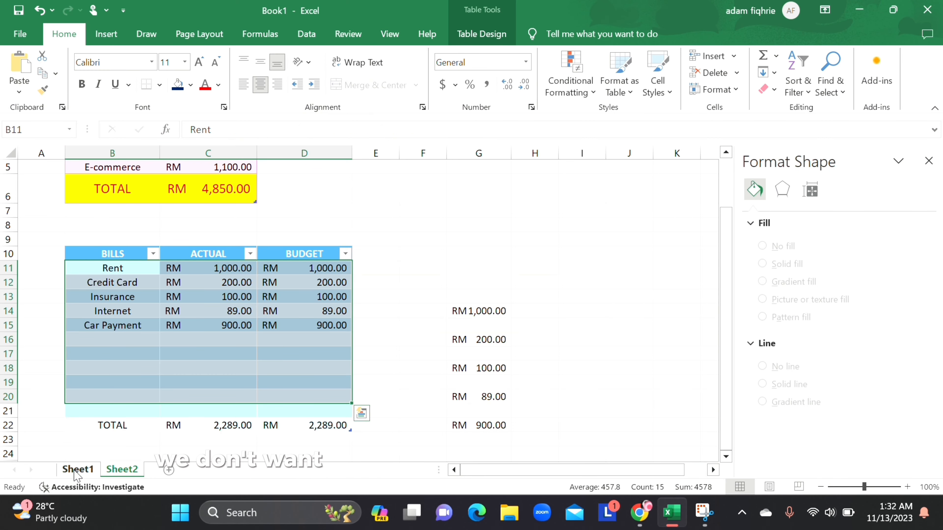
Step: Edit the pie chart's SERIES formula on Sheet1 so its ranges leave out the TOTAL row
left_click(77, 471)
left_click(358, 332)
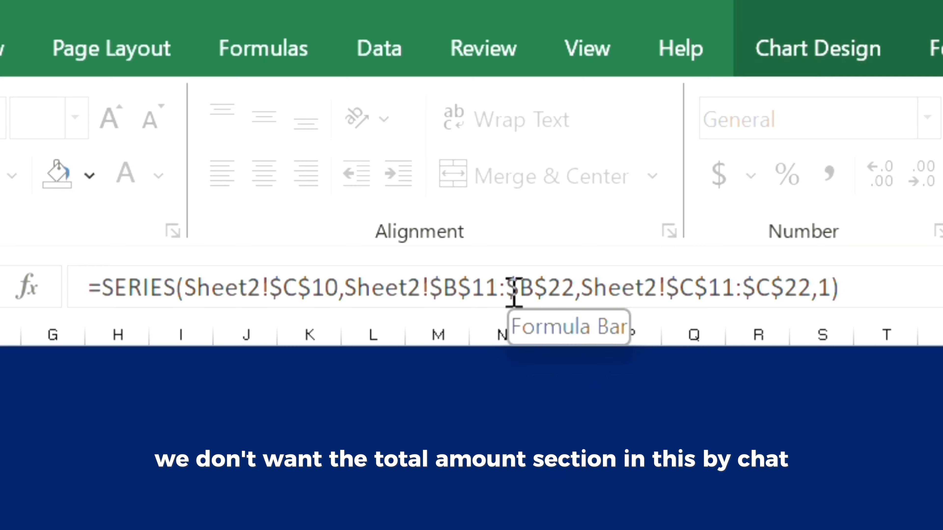
mouse_move(514, 292)
left_mouse_down()
mouse_move(658, 283)
mouse_move(515, 295)
left_mouse_up()
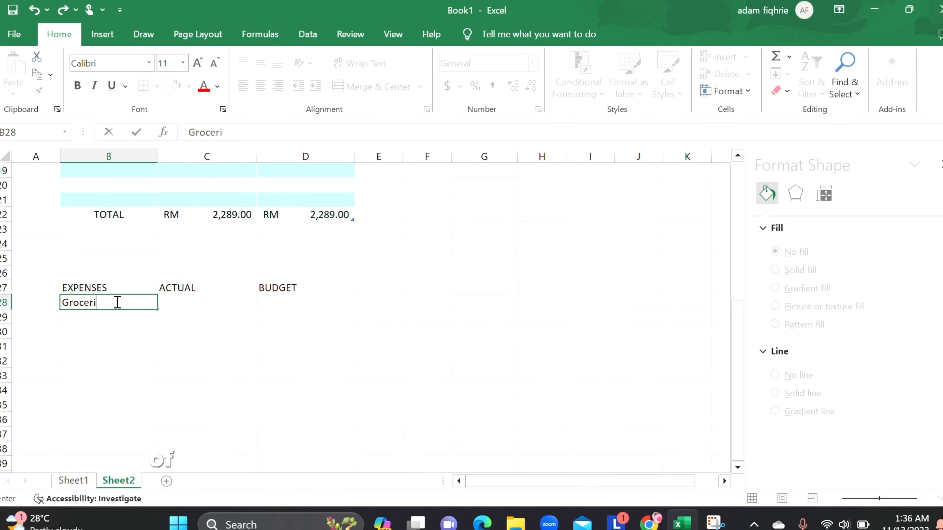
Step: List the expenses Groceries, Fuel and Medical in B28:B30 of Sheet2
type("ies")
key("Return")
type("Fuel")
key("Return")
type("Medical")
key("Return")
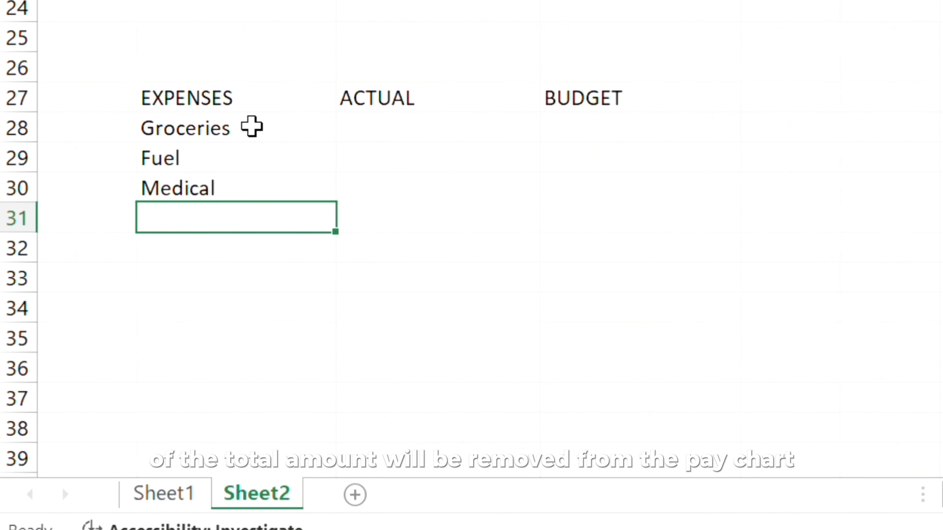
Step: Enter the ACTUAL amounts 300, 100 and 150 for the three expenses in C28:C30
key("Up")
key("Up")
key("Up")
key("Right")
type("300")
key("Return")
type("100")
key("Return")
type("150")
key("Return")
Step: Enter the BUDGET amounts 350, 80 and 100 for the three expenses in D28:D30
key("Up")
key("Up")
key("Up")
key("Right")
type("350")
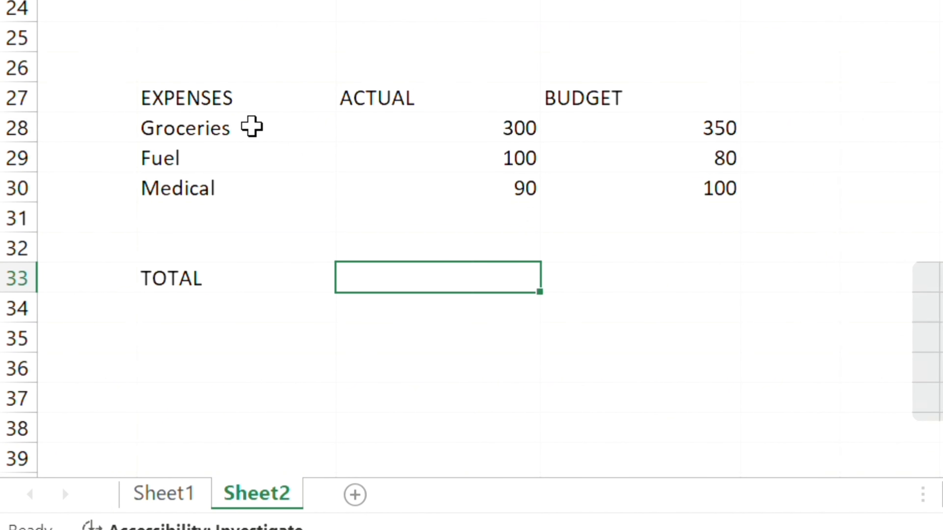
Step: Total the expenses in row 33 with sums of C28:C32 for ACTUAL and D28:D32 for BUDGET
type("=sum(C28:C32)")
key("Tab")
type("=sum(")
left_click_drag(681, 128, 681, 244)
type(")")
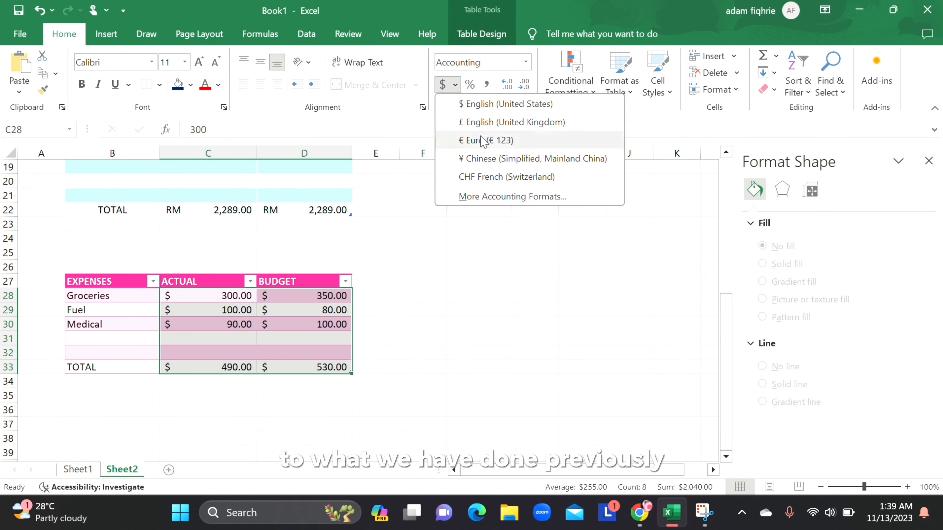
Step: Format the expense amounts as Accounting with the RM Malay (Malaysia) symbol and 2 decimal places
left_click(572, 194)
left_click(651, 173)
left_click(474, 344)
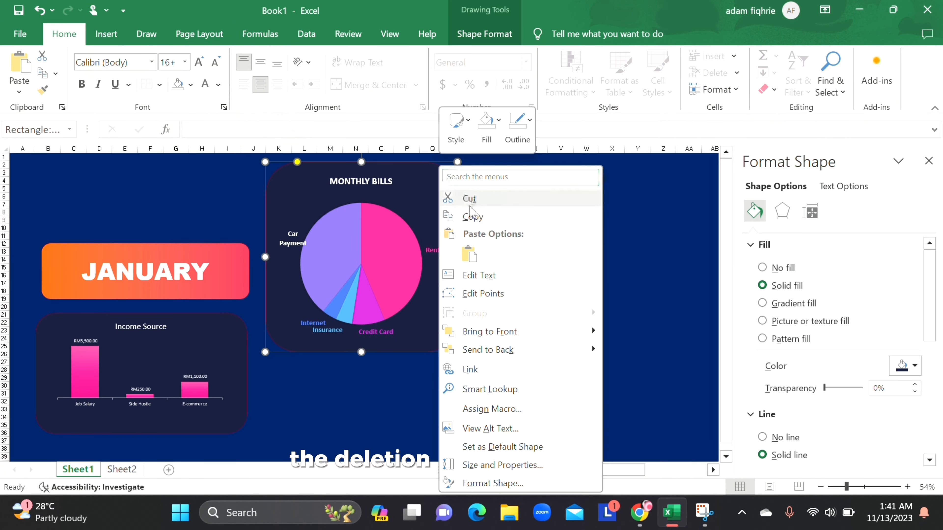
key("Escape")
Step: Paste a copy of the dark rounded card beneath the MONTHLY BILLS card on Sheet1
scroll(505, 240, "down", 3)
left_click(322, 322)
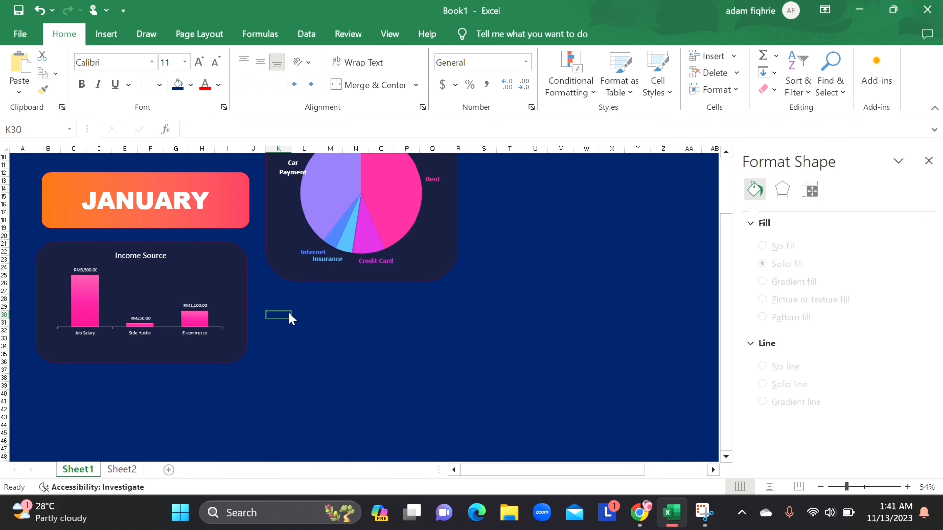
right_click(281, 314)
left_click(312, 217)
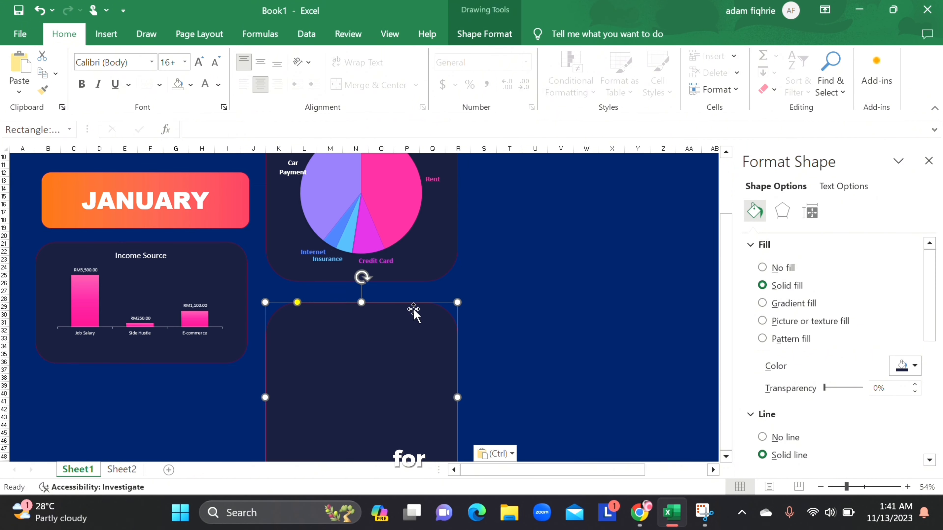
scroll(512, 326, "up", 2)
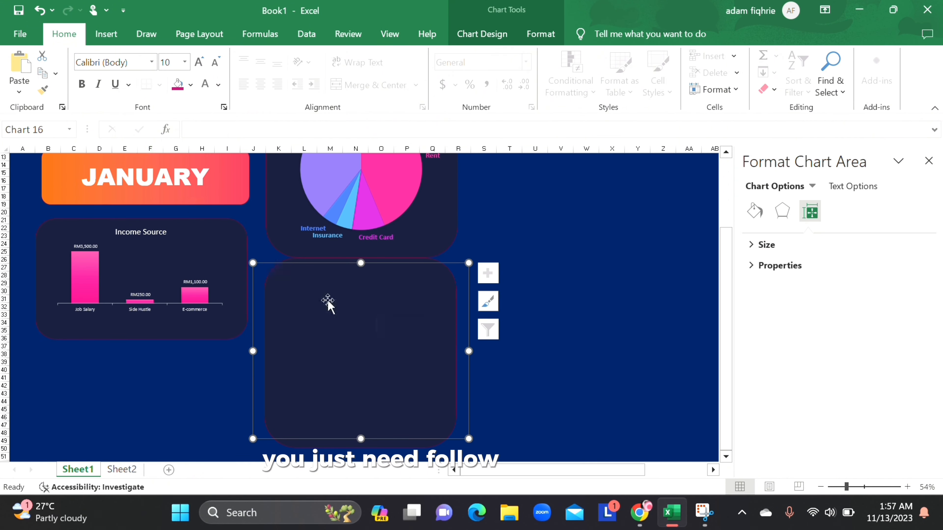
Step: Style the expenses column chart on its card with no background fill and a larger white title reading Expenses
right_click(328, 303)
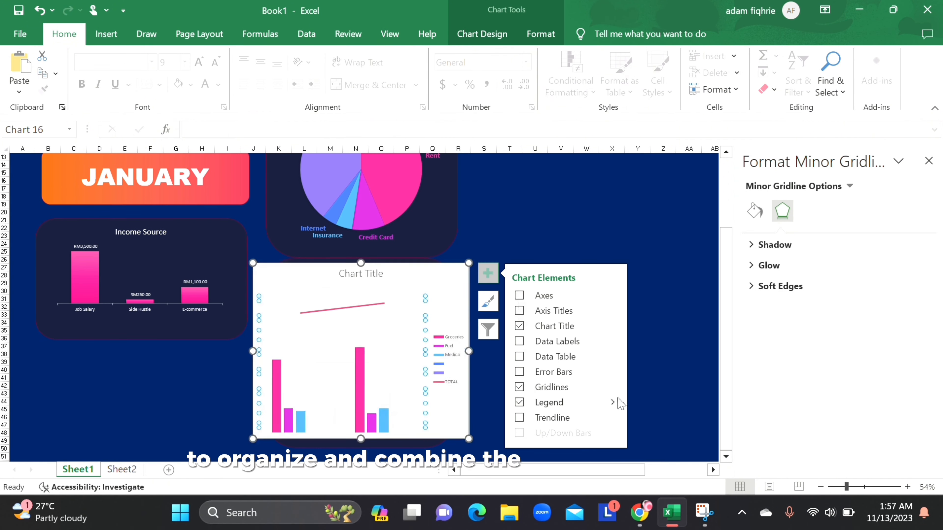
left_click(615, 398)
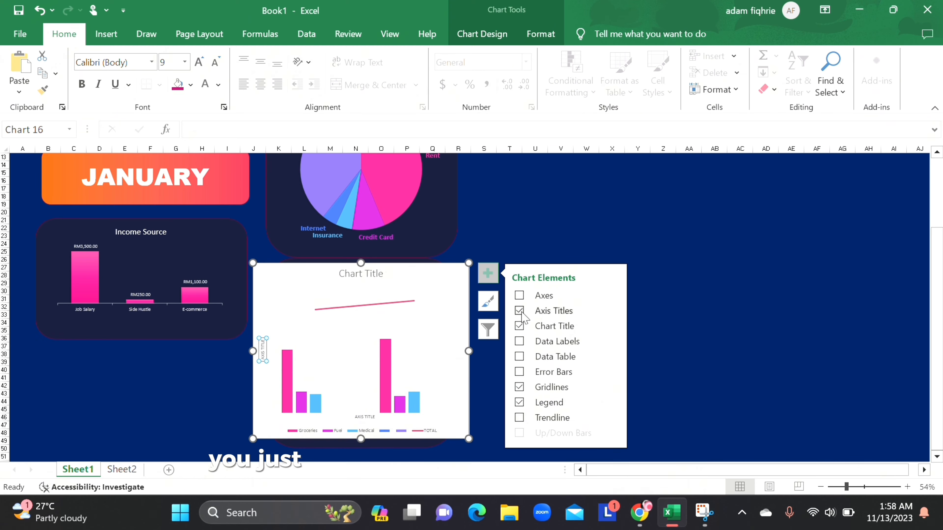
left_click(700, 371)
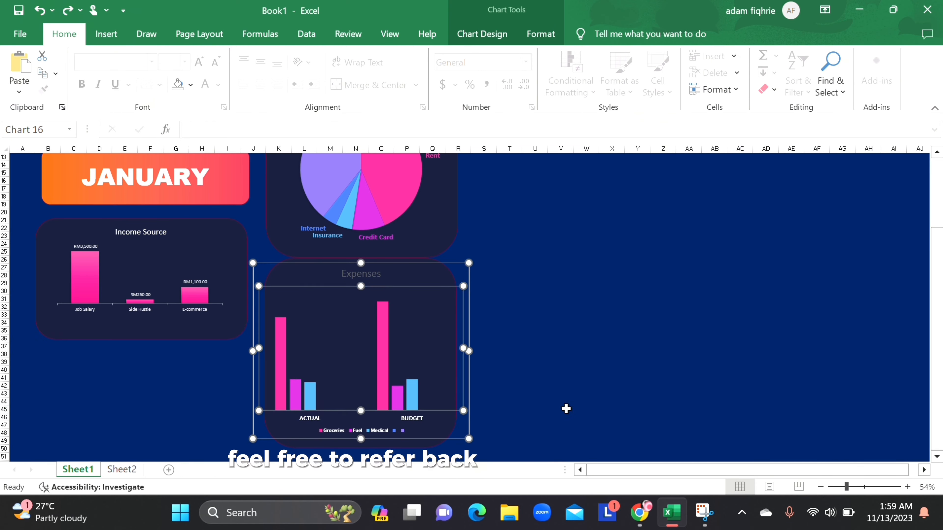
left_click(740, 400)
double_click(360, 274)
left_click(430, 291)
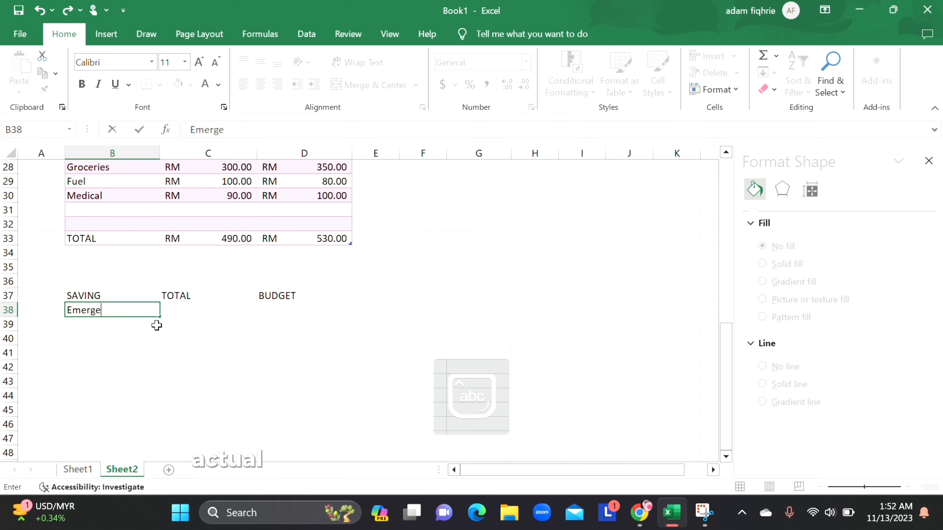
Step: List the savings Emergency and Tabung Haji in B38:B39 of Sheet2
type("ncy")
key("Return")
type("Tabung Haji")
key("Tab")
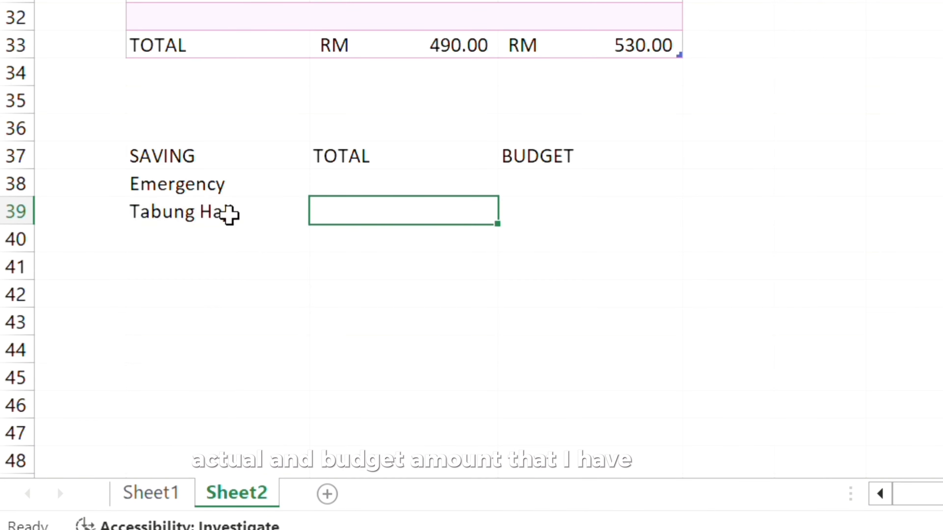
Step: Enter the TOTAL amounts 100 and 100 and the BUDGET amounts 150 and 50 for the two savings in C38:D39
type("100")
key("Up")
type("100\t150")
key("Down")
type("50")
Step: Add a TOTAL row in row 42 that sums C38:C41 and the BUDGET column of the savings
left_click(235, 302)
type("T")
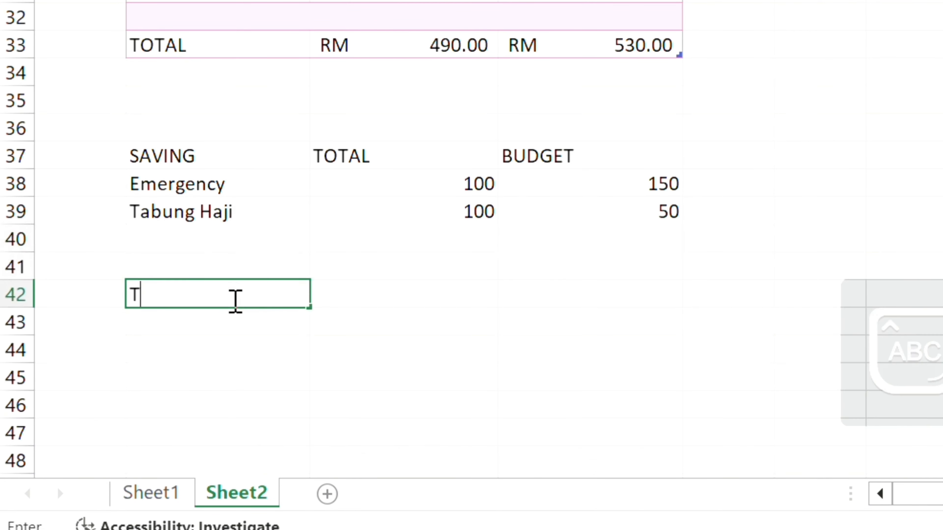
type("OTAL")
key("Tab")
type("=SUM(C38:C41)")
key("Tab")
type("=SUM(")
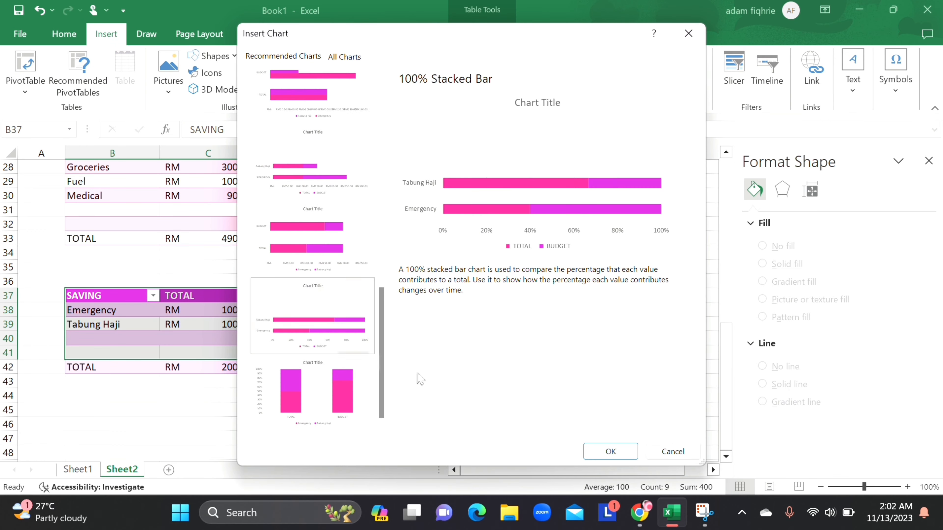
Step: Insert a 100% Stacked Bar chart of the SAVING table and add a Kahwin saving with a TOTAL of 250
left_click(605, 453)
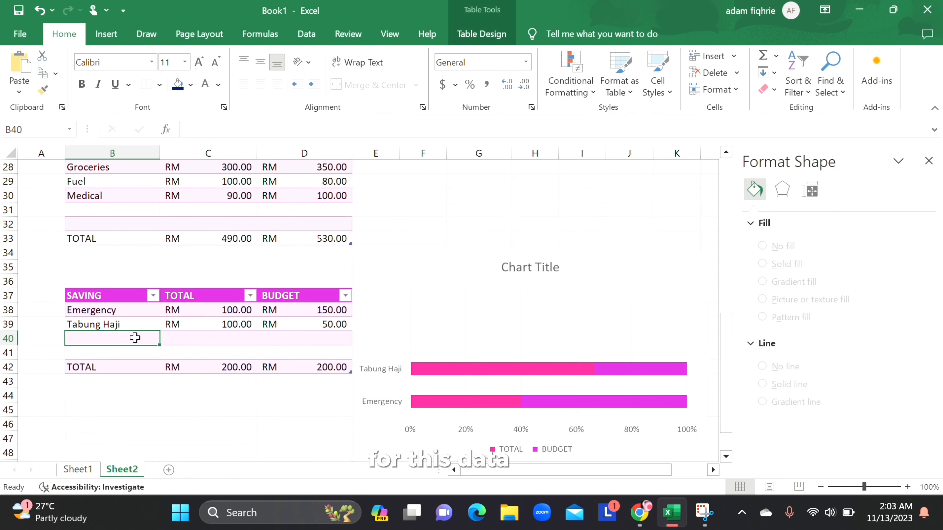
type("Kahwin")
key("Tab")
type("250")
key("Tab")
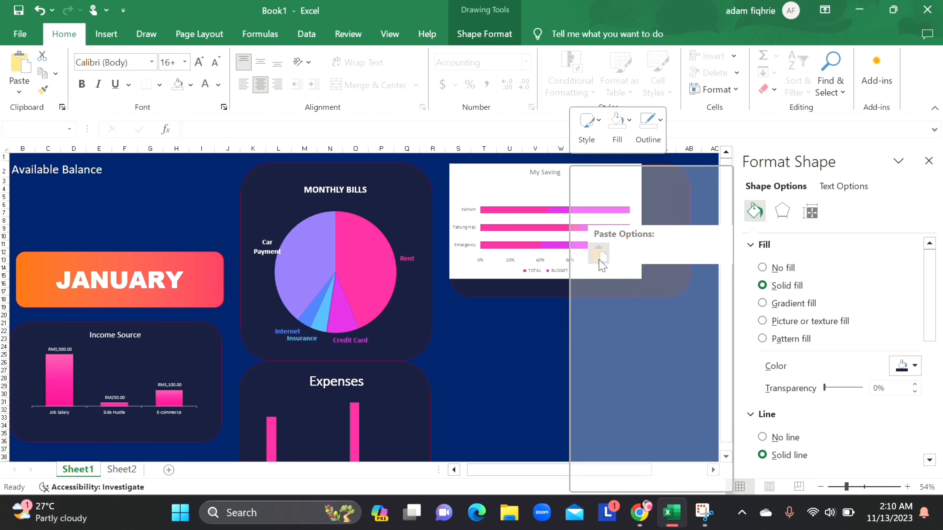
Step: Style the My Saving chart on its Sheet1 card with no background fill, data labels and a light blue legend fill
key("Escape")
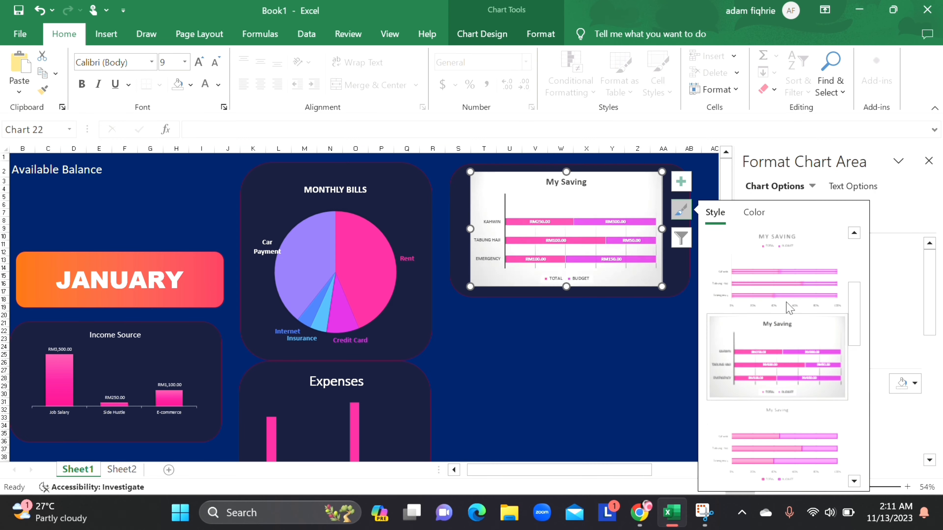
left_click(754, 212)
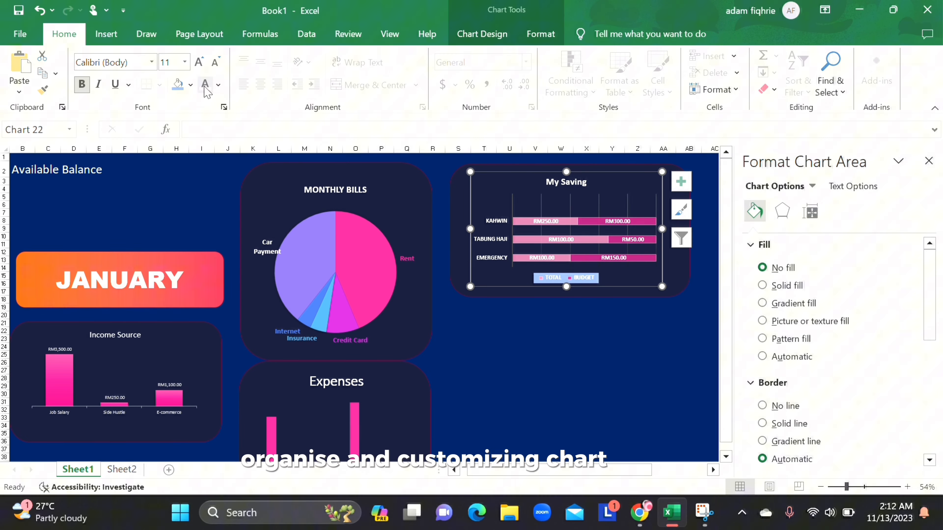
left_click(665, 419)
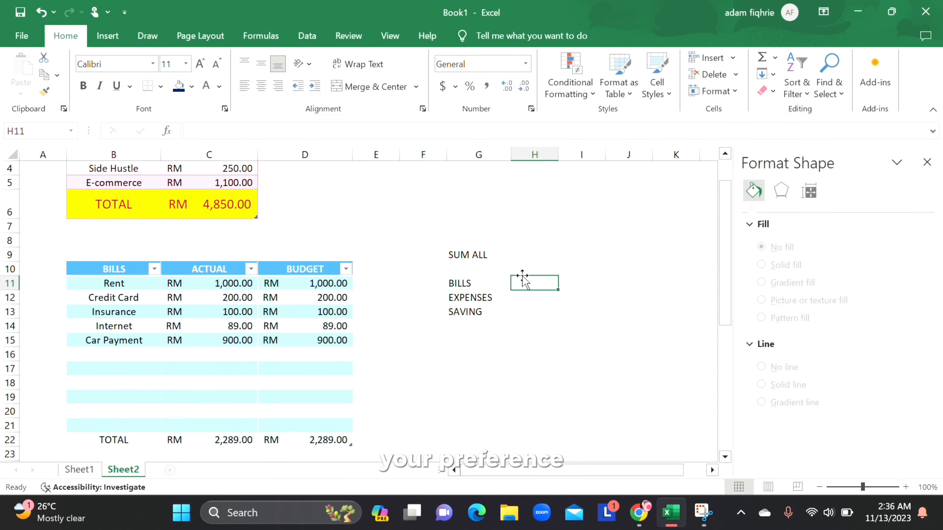
Step: Link the actual BILLS cell H11 on Sheet2 to the income total in C6
type("=SUM(")
key("BackSpace")
key("BackSpace")
key("BackSpace")
key("BackSpace")
left_click(247, 210)
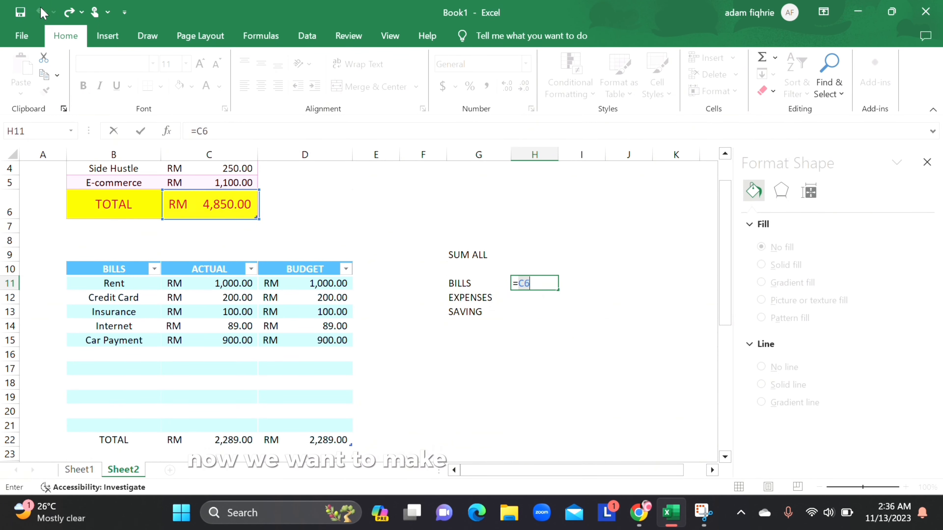
key("Return")
Step: Link the EXPENSES and SAVING actual cells H12 and H13 to the totals in C22 and C33
type("=")
scroll(308, 384, "down", 1)
scroll(308, 384, "down", 7)
scroll(308, 384, "up", 7)
left_click(230, 381)
key("Return")
type("=")
scroll(509, 292, "down", 3)
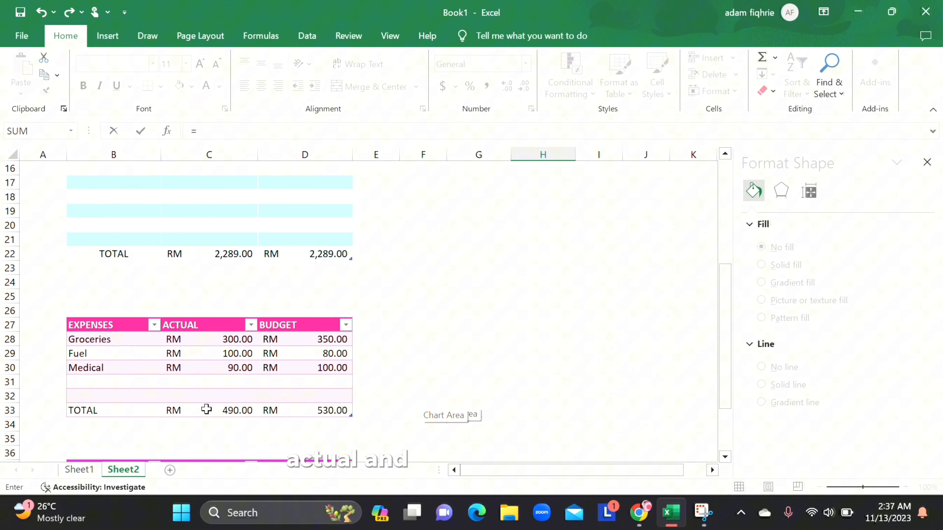
left_click(207, 409)
key("Return")
Step: Link the BILLS budget cell I11 to the bills BUDGET total in D22
left_click(598, 225)
type("=")
left_click(308, 382)
key("Return")
Step: Replace the BILLS actual formula in H11 with a link to the bills ACTUAL total in C22
left_click(543, 225)
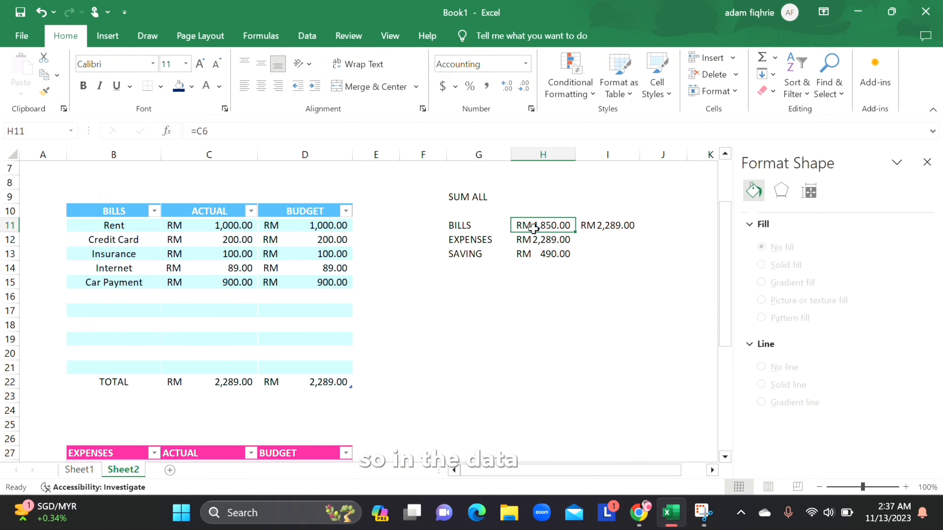
scroll(246, 264, "up", 2)
scroll(246, 264, "down", 2)
type("=")
left_click(229, 384)
key("Return")
Step: Relink the EXPENSES actual cell H12 to C33 and the SAVING actual cell H13 to the savings total
scroll(328, 322, "down", 4)
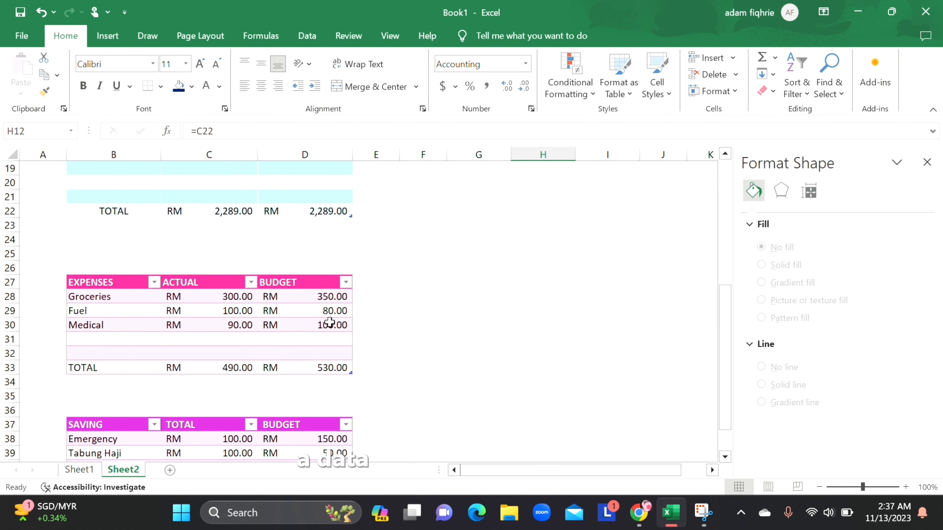
type("=")
left_click(226, 382)
key("Return")
scroll(450, 336, "down", 4)
type("=")
left_click(230, 410)
key("Return")
Step: Link the EXPENSES and SAVING budget cells I12:I13 to the BUDGET totals of their tables
left_click(607, 326)
type("=")
scroll(329, 283, "down", 8)
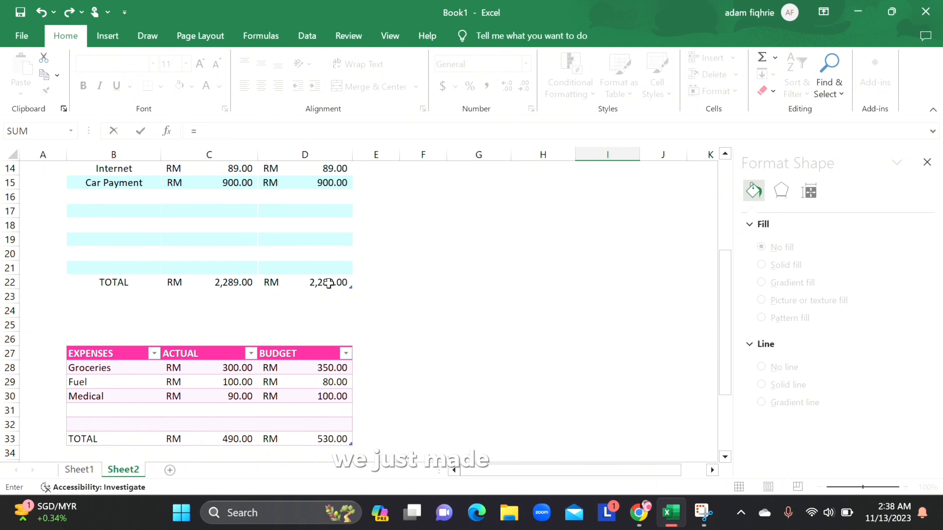
left_click(330, 270)
key("Return")
Step: Label the summary with the headings ACTUAL and BUDGET in H10:I10 and the row name TOTAL in G14
left_click(534, 294)
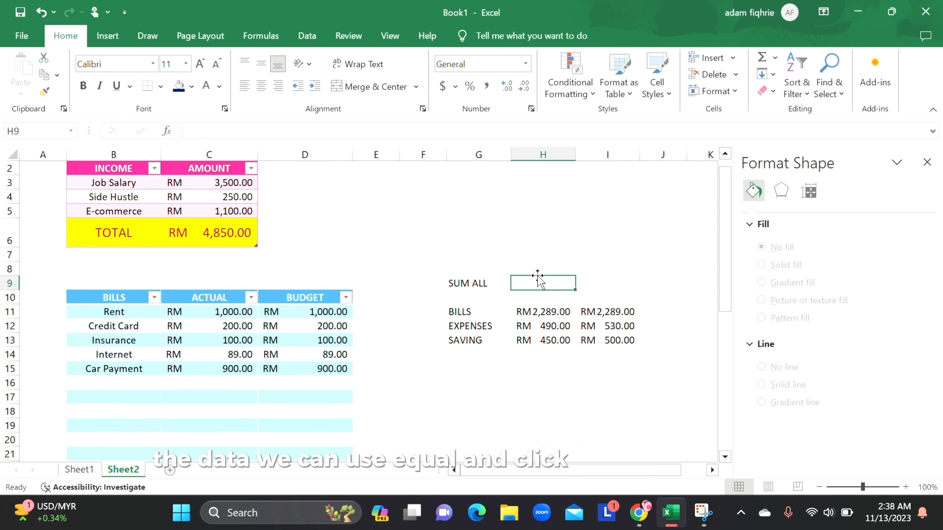
type("ACTUAL")
key("Tab")
type("BUDGET")
left_click(482, 371)
left_click(462, 354)
type("TOTAL")
key("Tab")
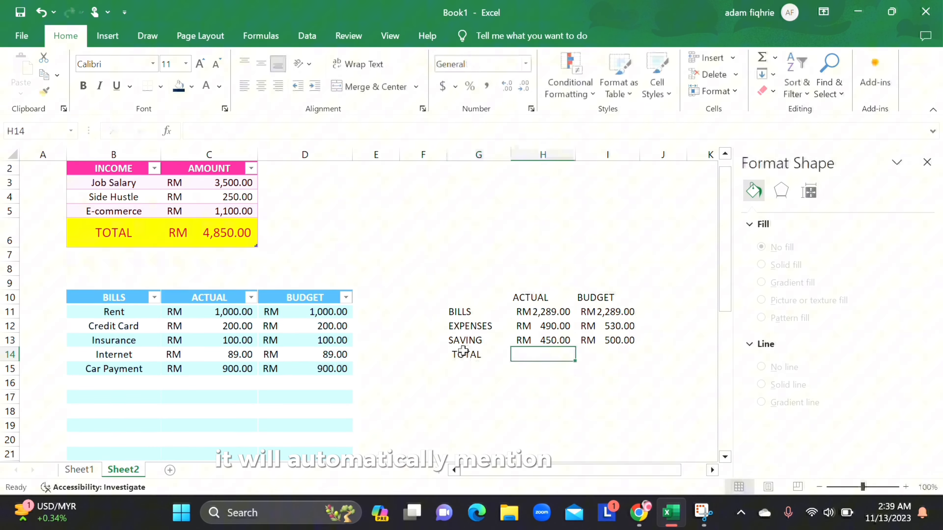
Step: Total the summary in row 14 with sums of H11:H13 for ACTUAL and I11:I13 for BUDGET
left_click_drag(540, 312, 540, 341)
left_click(458, 368)
type("=SUM(")
left_click_drag(483, 264, 493, 337)
key("Tab")
type("=SUM(")
left_click_drag(646, 263, 684, 335)
key("Return")
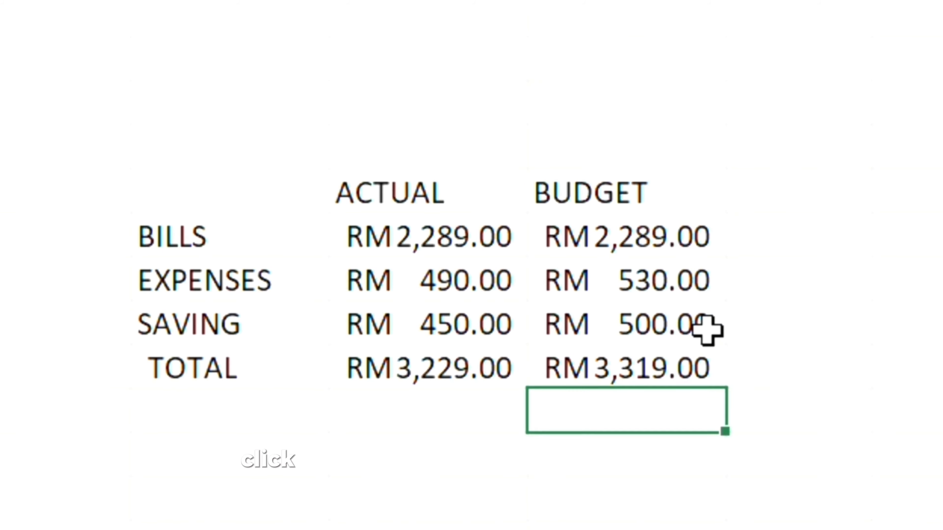
Step: Convert the summary range G10:I14 into a table
left_click_drag(478, 320, 612, 373)
left_click(109, 51)
left_click(129, 80)
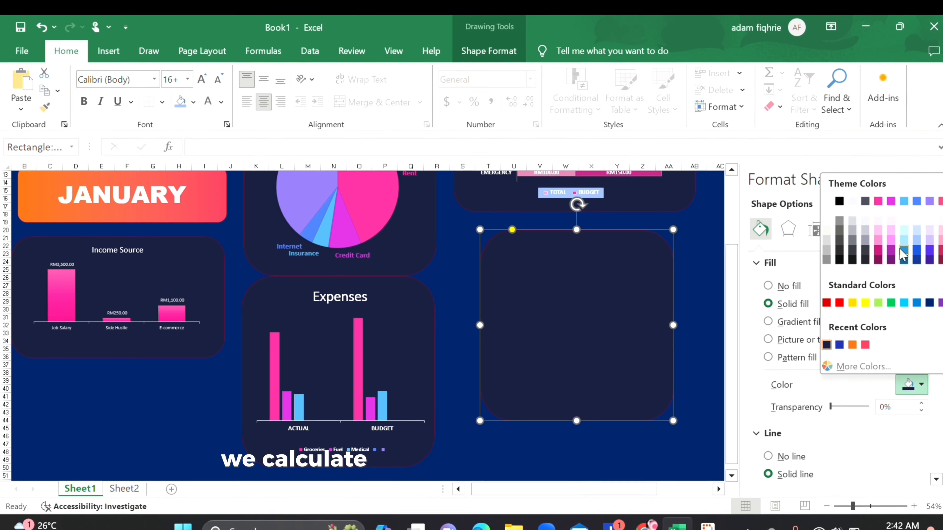
Step: Fill the new rounded card beneath the My Saving card on Sheet1 with purple
left_click(930, 304)
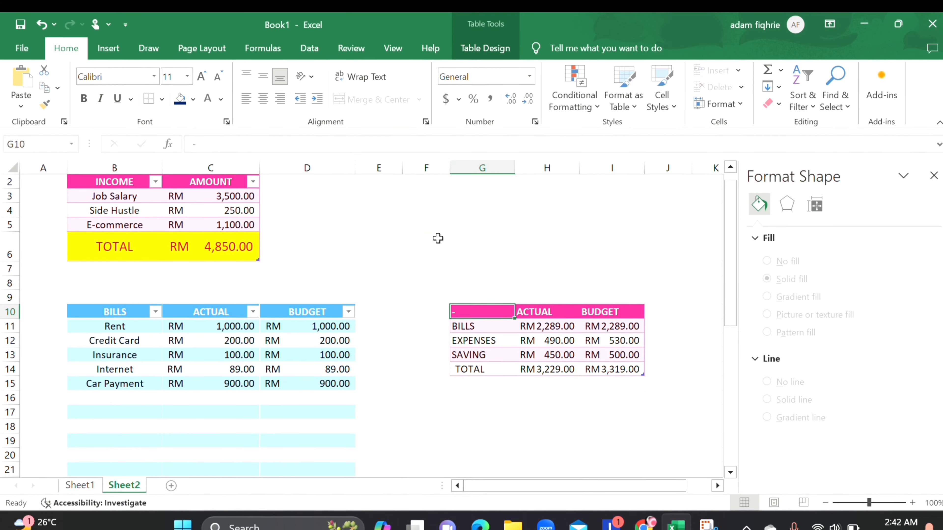
Step: Select the whole summary table G10:I14 on Sheet2 and pick the 100% stacked column from its recommended charts
left_click_drag(478, 312, 610, 313)
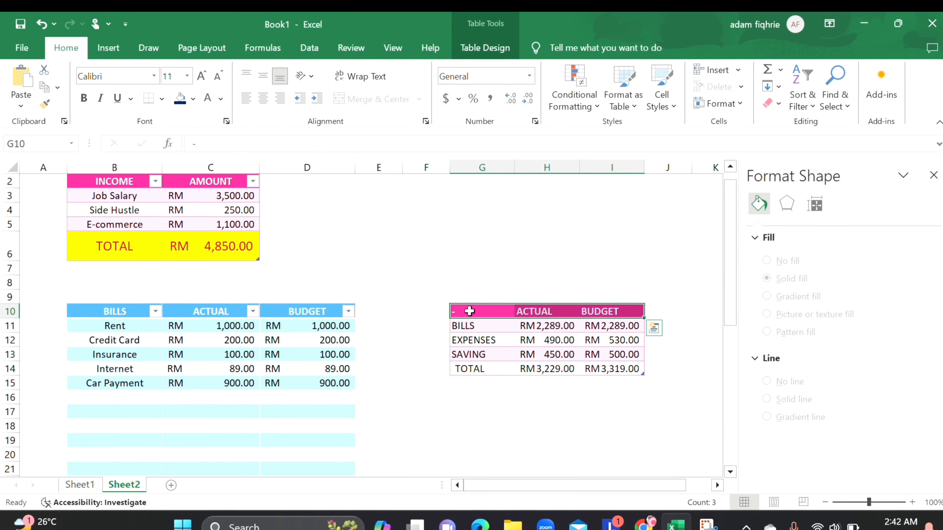
left_click(480, 283)
left_click_drag(477, 311, 567, 317)
left_click(494, 279)
key("ctrl+a")
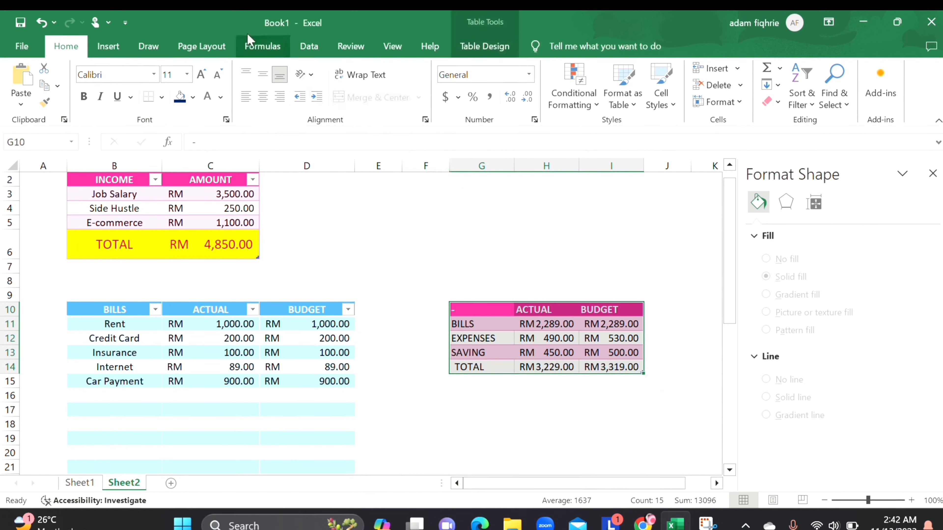
left_click(109, 46)
left_click(379, 87)
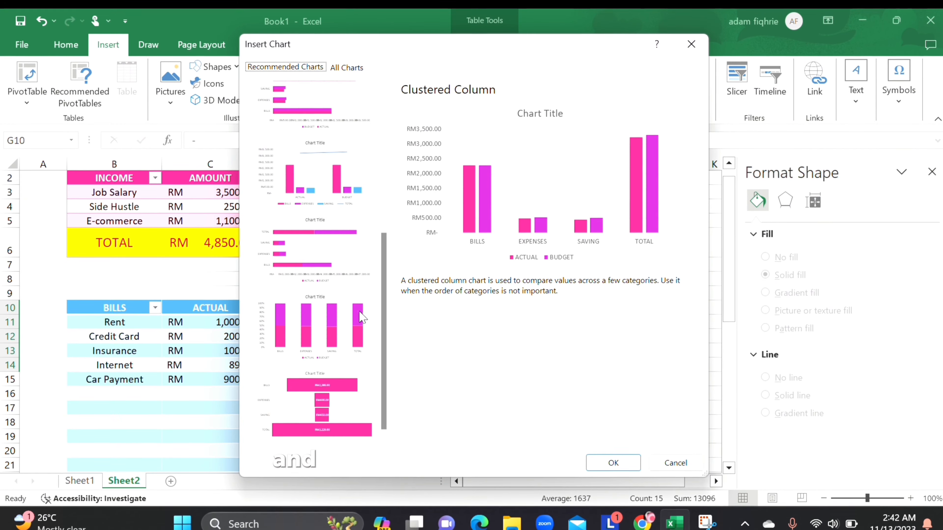
left_click(345, 341)
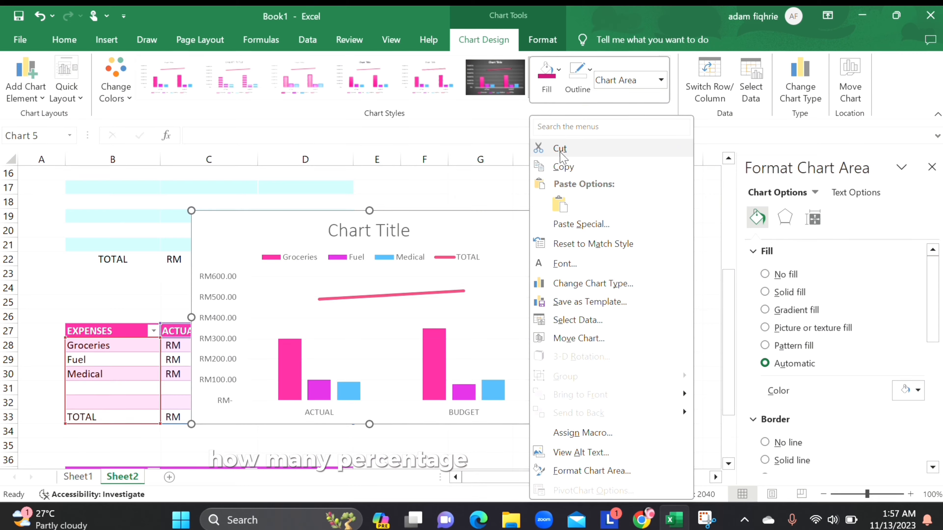
Step: Cut the expenses column chart from Sheet2
left_click(560, 149)
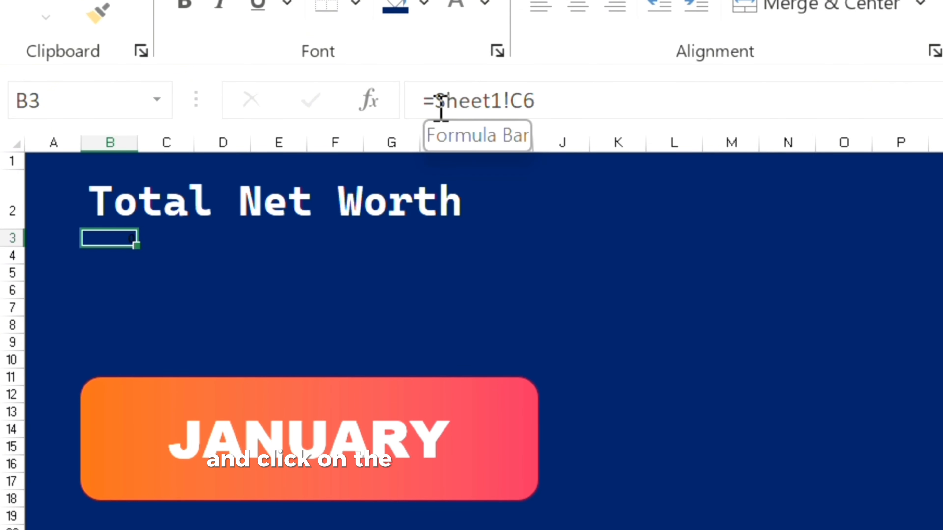
Step: Correct the formula in B3 under Total Net Worth on Sheet1 to =Sheet2!C6
left_click(440, 106)
type("(")
key("BackSpace")
key("Right")
key("Right")
key("Right")
key("Right")
key("Right")
key("Right")
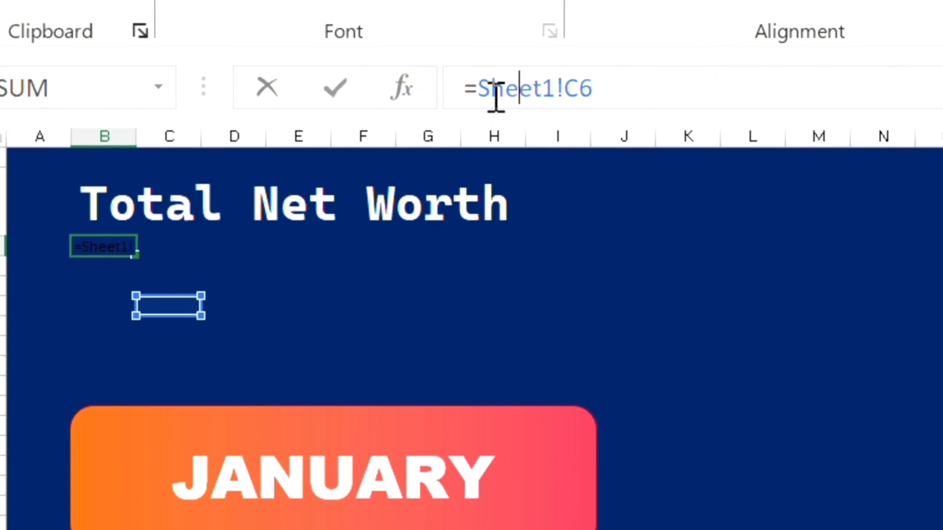
key("BackSpace")
type("2")
key("Right")
key("Right")
key("Return")
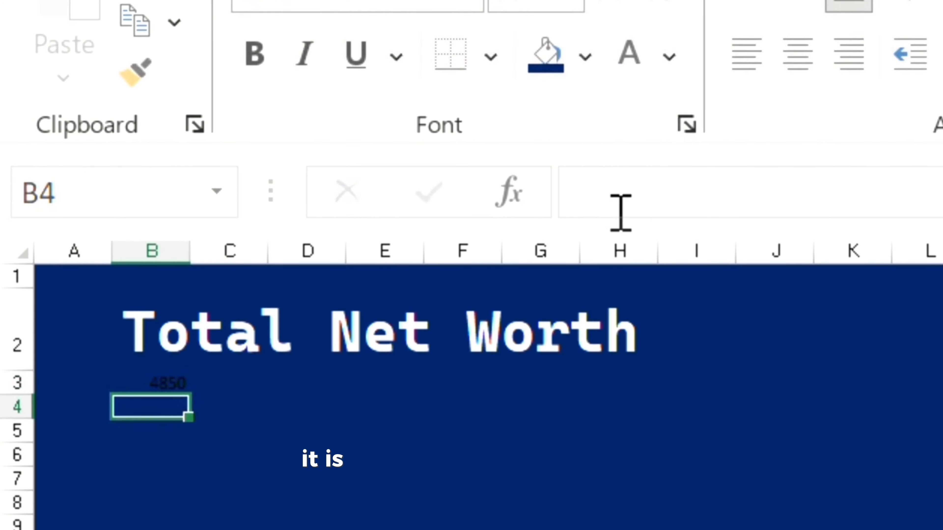
left_click(141, 307)
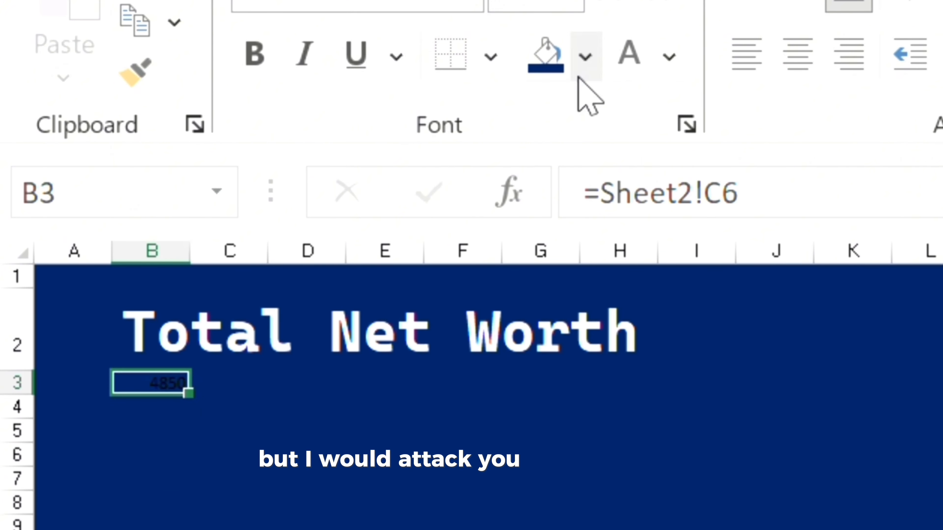
Step: Make the net worth figure in B3 light blue at font size 20 and merge and center it across B3:D3
left_click(668, 59)
left_click(839, 527)
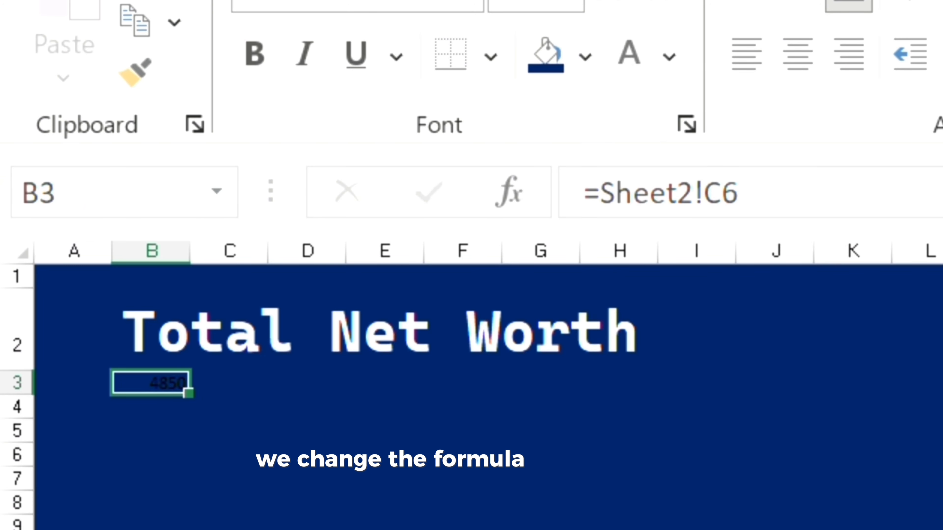
left_click(612, 2)
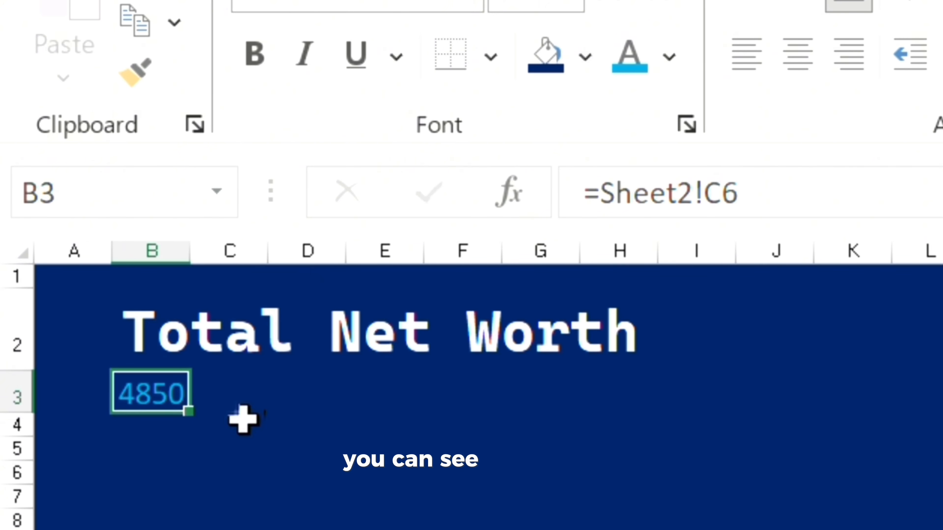
left_click(306, 425)
left_click_drag(153, 392, 308, 396)
left_click(846, 69)
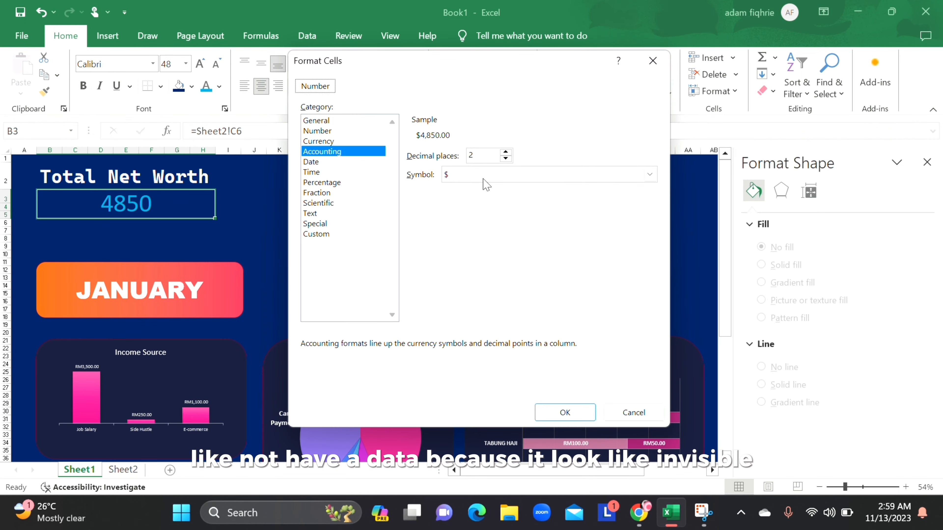
Step: Format the net worth figure under Total Net Worth in the Accounting number format with the RM currency symbol
left_click(542, 174)
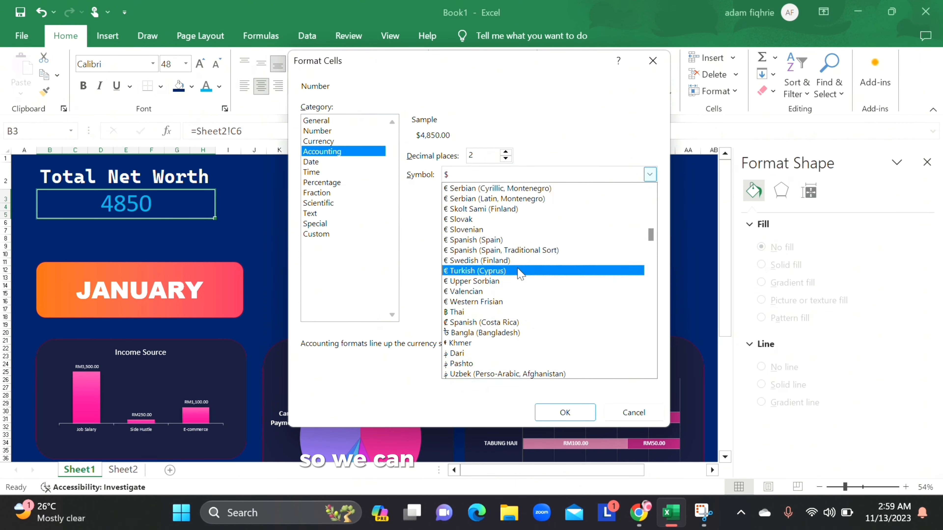
scroll(521, 274, "down", 5)
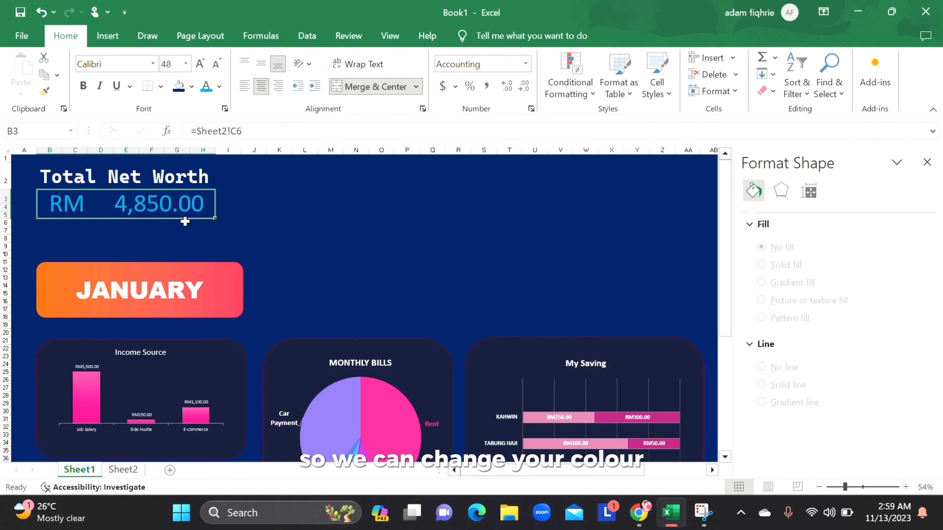
left_click(252, 218)
left_click(78, 213)
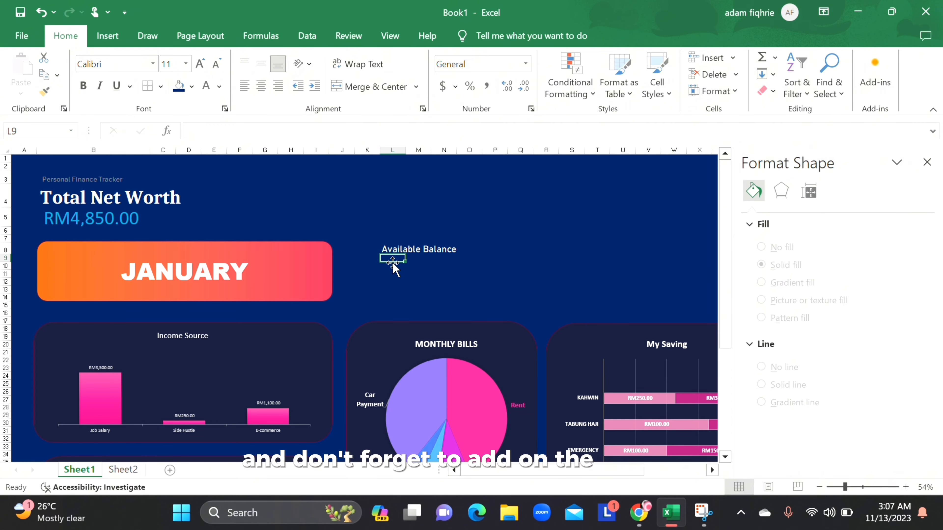
Step: Enter the label Available Balance in G2 on Sheet2 above the summary table
type("=")
left_click(136, 471)
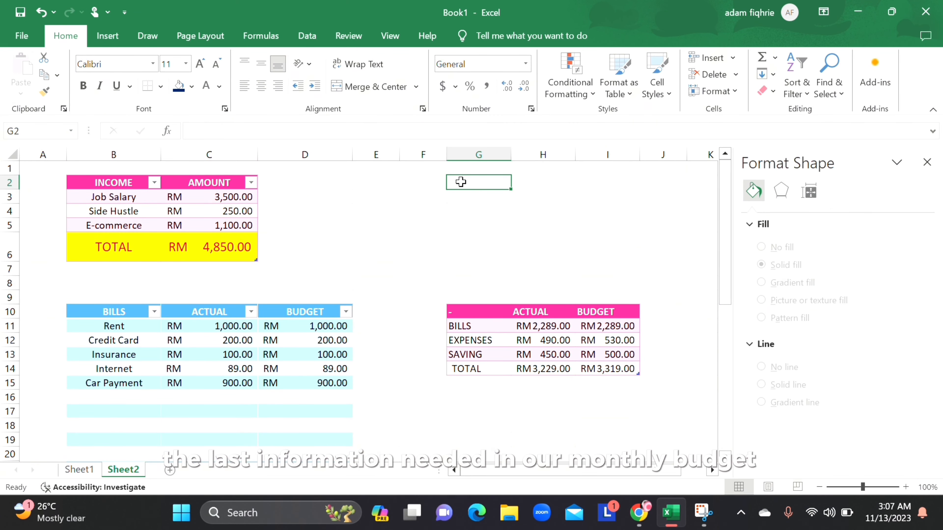
type("Available")
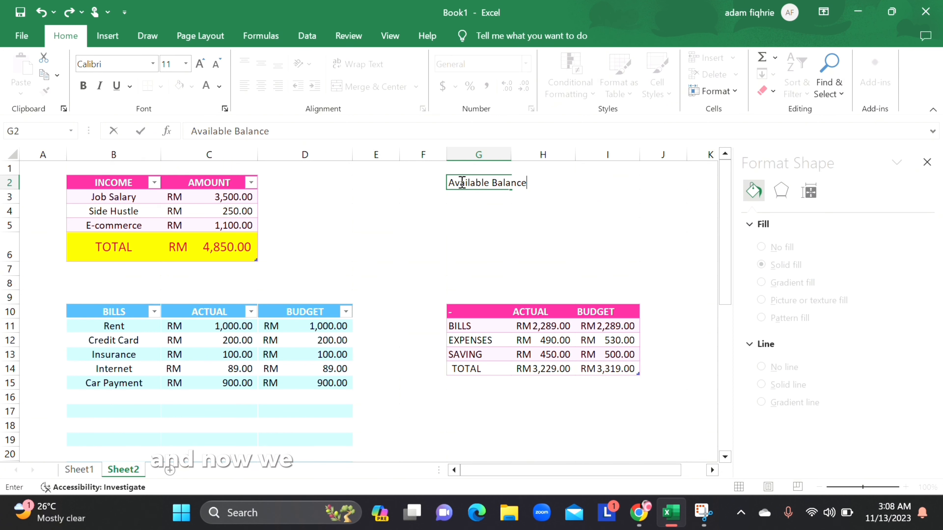
type(" Balance")
key("Tab")
key("Tab")
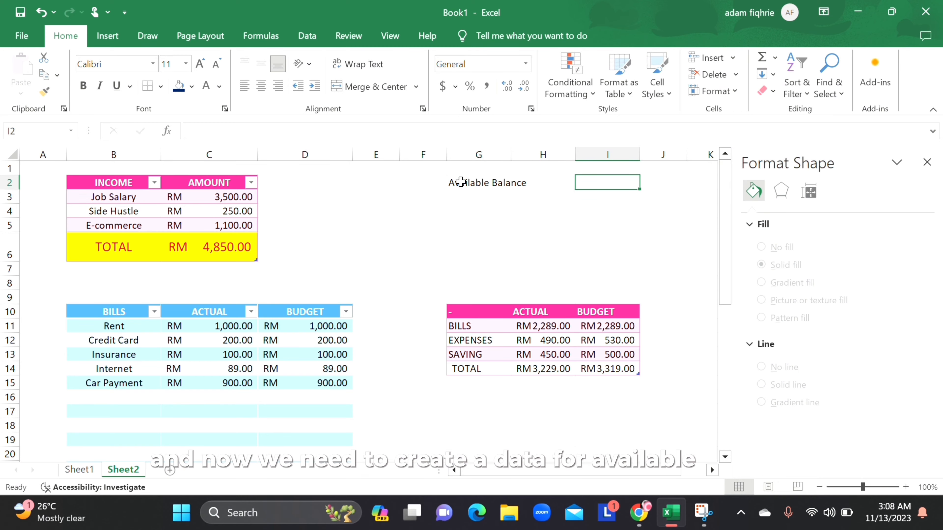
Step: Begin a SUM formula in I2 beside the Available Balance label with the income total C6 and a minus sign
type("=")
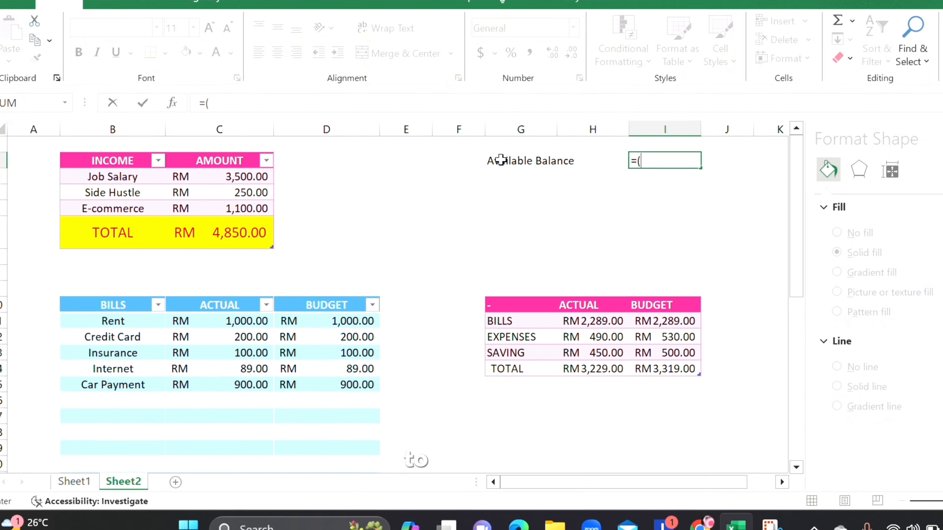
type("sum")
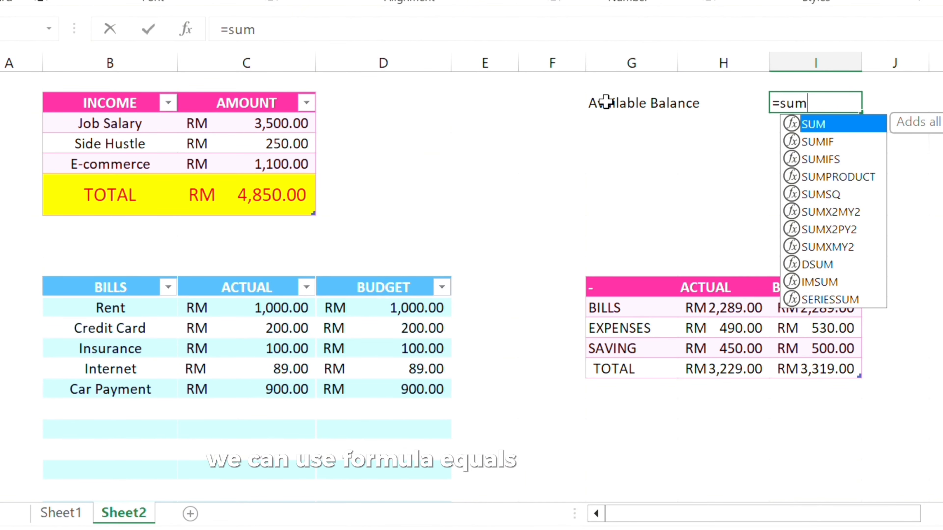
key("Tab")
scroll(273, 137, "down", 1)
left_click(273, 137)
type("-")
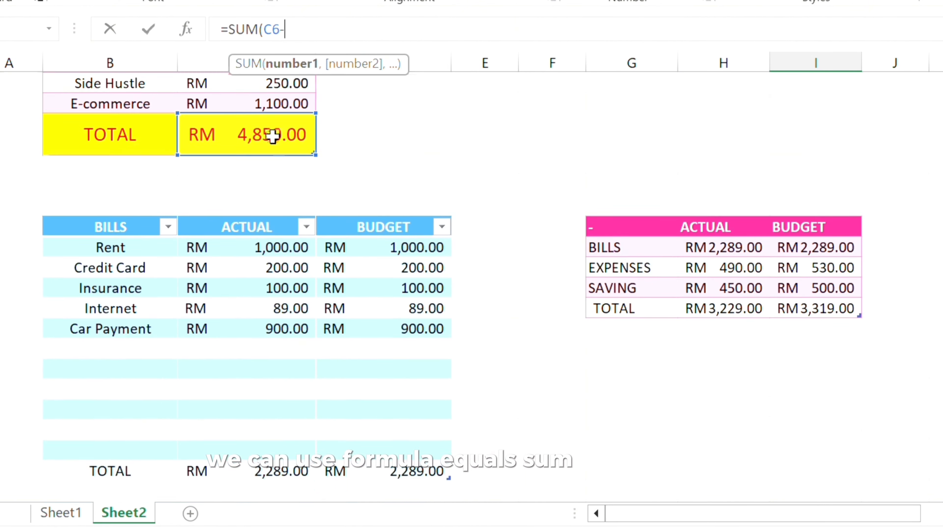
scroll(392, 265, "down", 1)
left_click(392, 388)
scroll(385, 188, "down", 1)
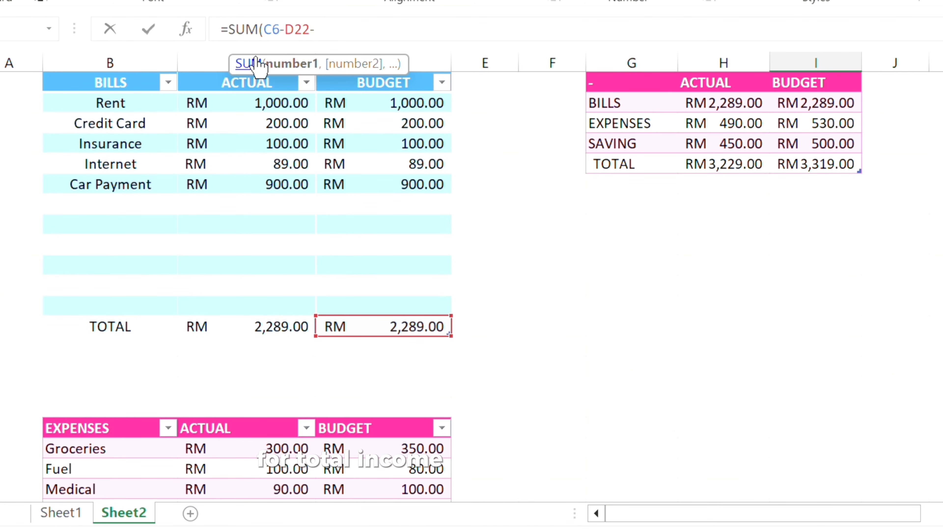
key("BackSpace")
key("BackSpace")
key("BackSpace")
key("BackSpace")
Step: Subtract the actual totals of bills, expenses and saving to complete the formula as =SUM(C6-C22-C33-C42)
scroll(312, 225, "up", 3)
scroll(273, 393, "down", 2)
left_click(274, 394)
type("-")
scroll(328, 363, "down", 2)
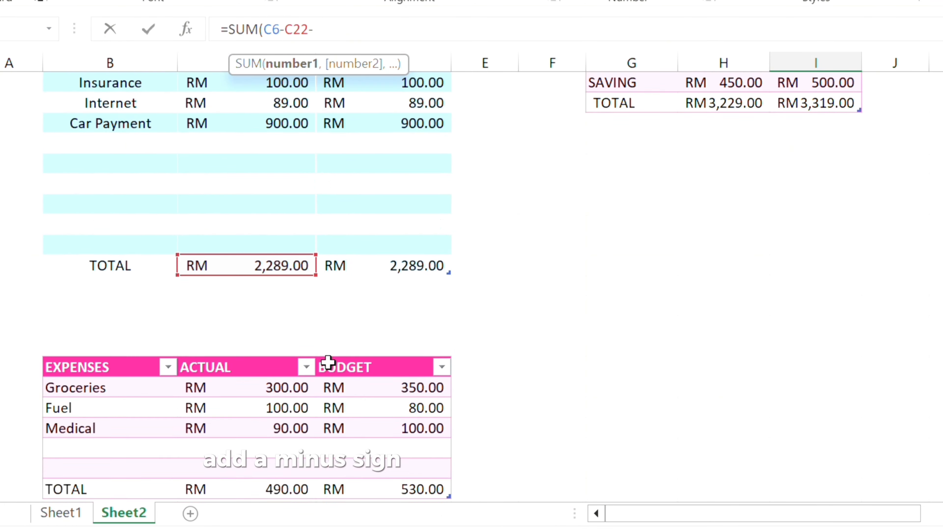
scroll(269, 178, "down", 5)
left_click(260, 368)
scroll(486, 223, "up", 4)
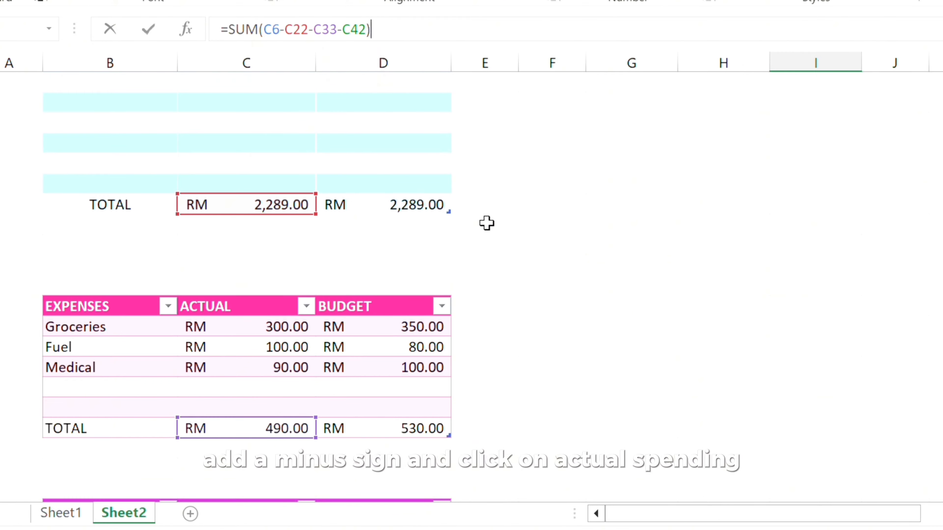
scroll(487, 223, "up", 5)
key("Return")
Step: Fill the Available Balance label and its amount across G2:I2 on Sheet2 with bright green
scroll(488, 204, "down", 8)
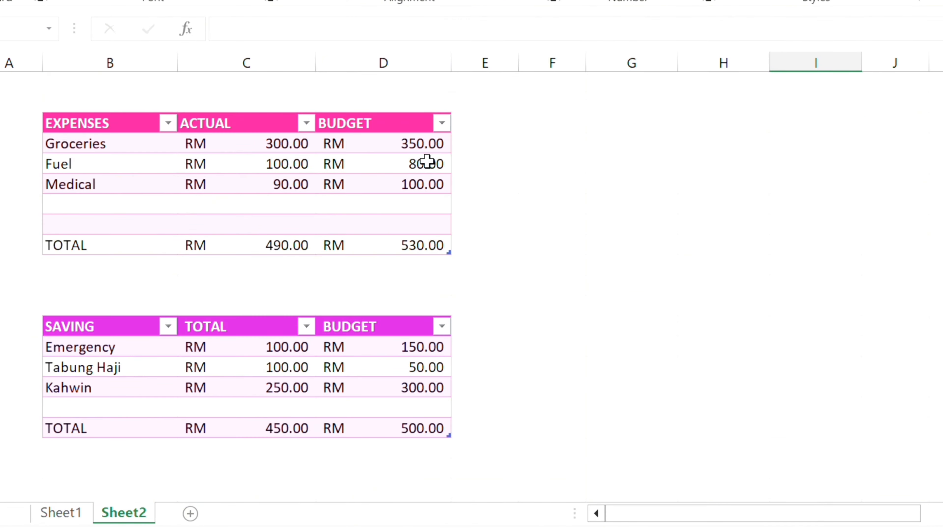
scroll(426, 161, "up", 8)
left_click(734, 111)
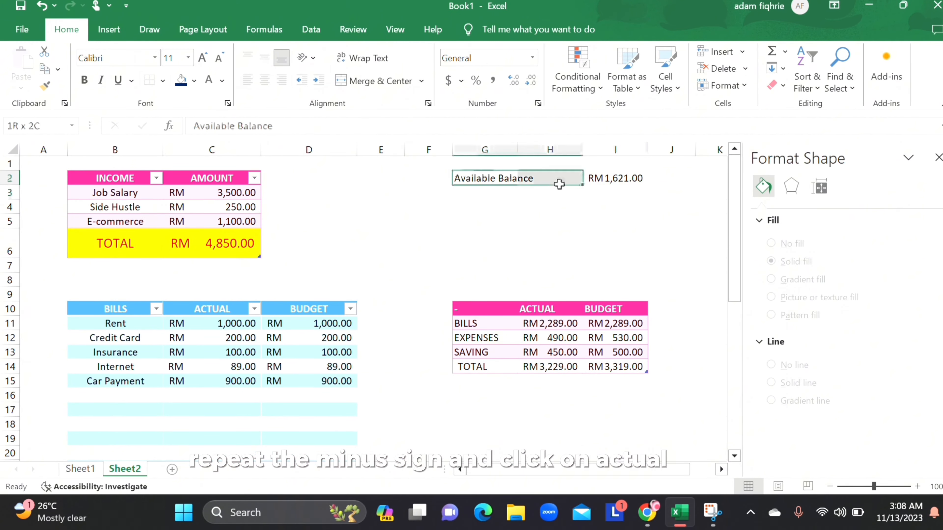
left_click_drag(559, 185, 615, 180)
left_click(182, 80)
left_click(195, 81)
left_click(232, 204)
left_click(485, 179)
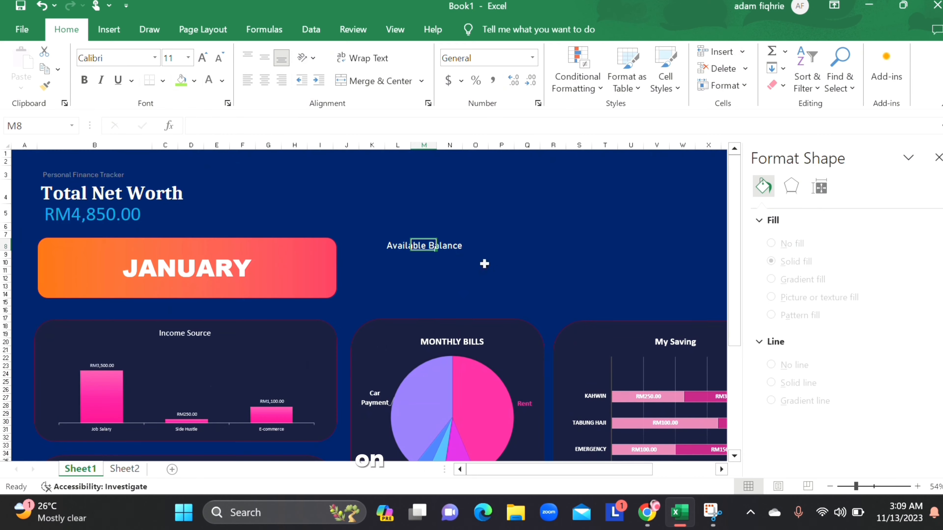
Step: Link L9 under Available Balance on Sheet1 to the available balance in I2 on Sheet2
left_click(393, 257)
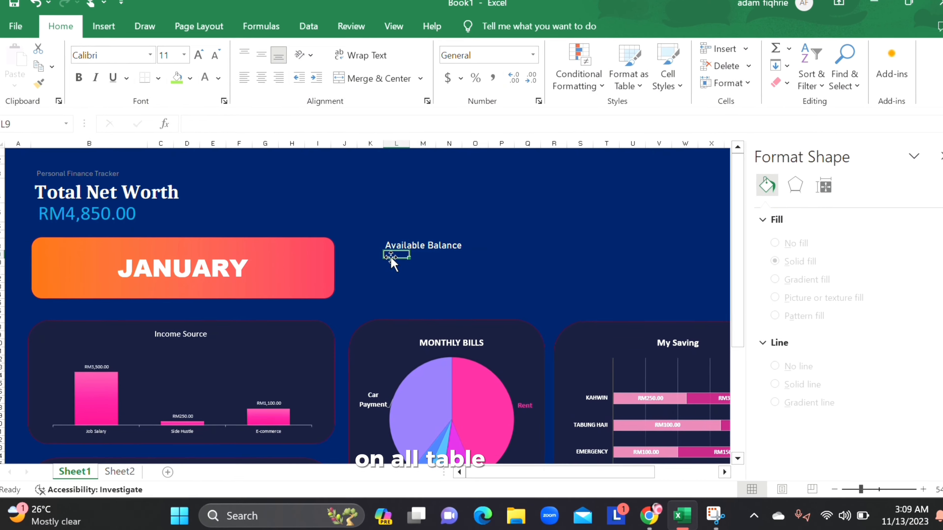
type("=Sheet2!I2")
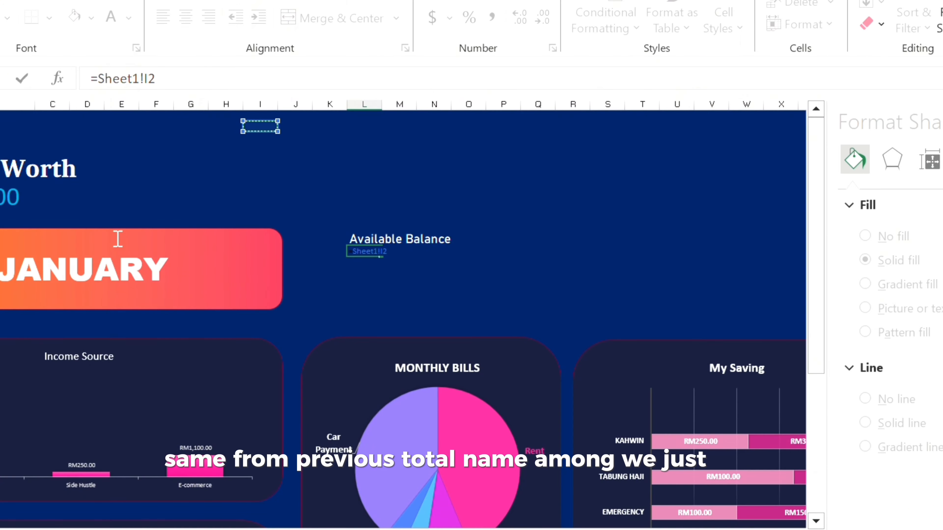
key("Return")
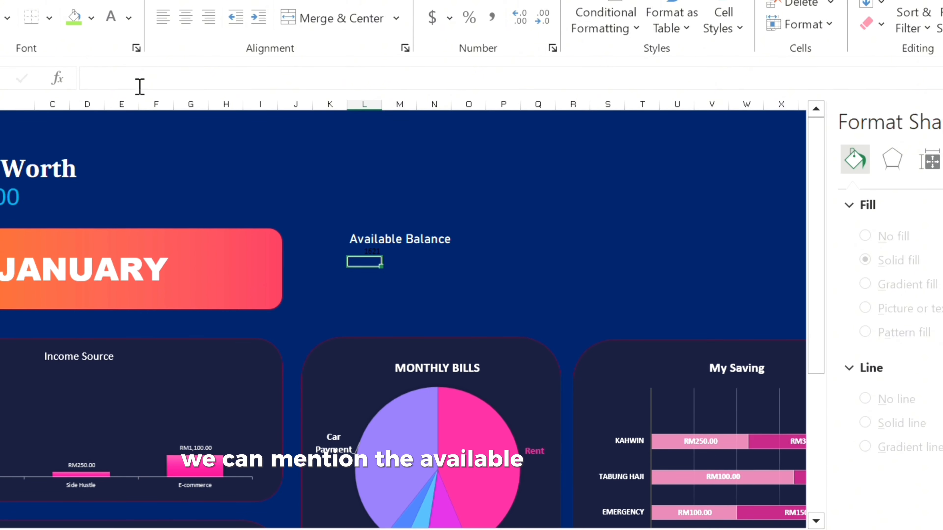